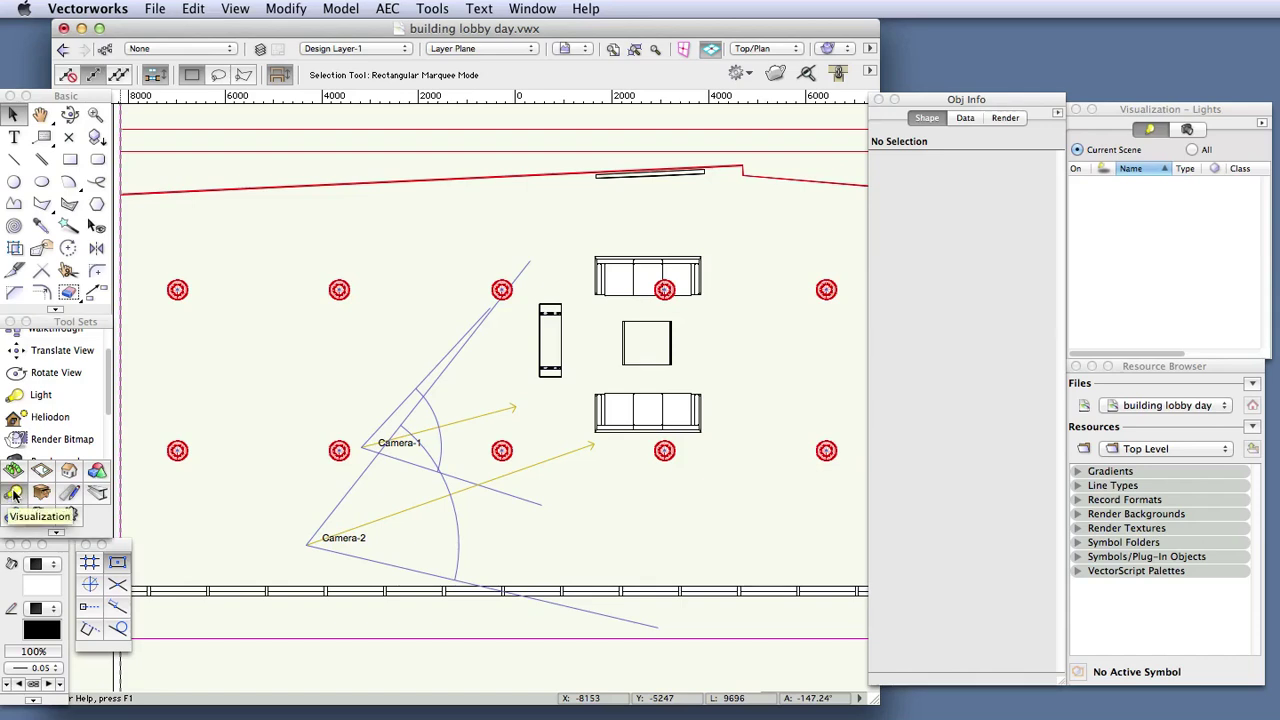
Step: Place a heliodon at the camera sightline endpoint below the lobby plan
left_click(44, 424)
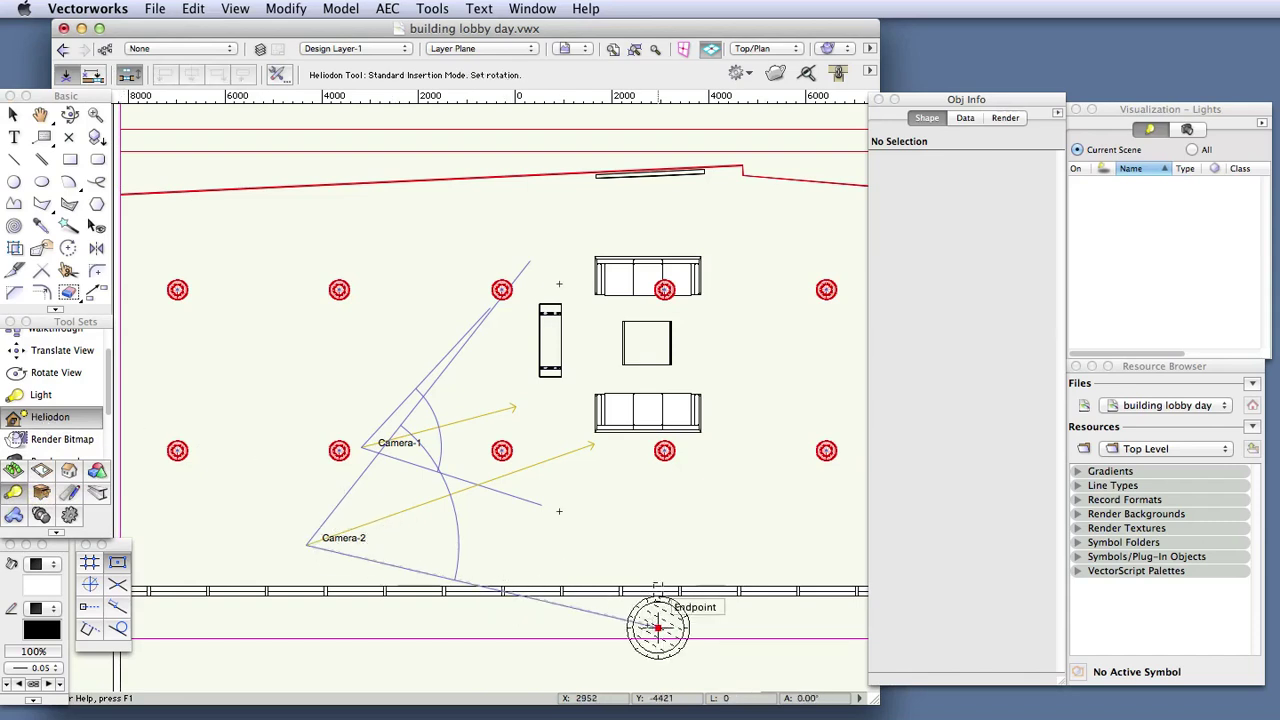
left_click(657, 627)
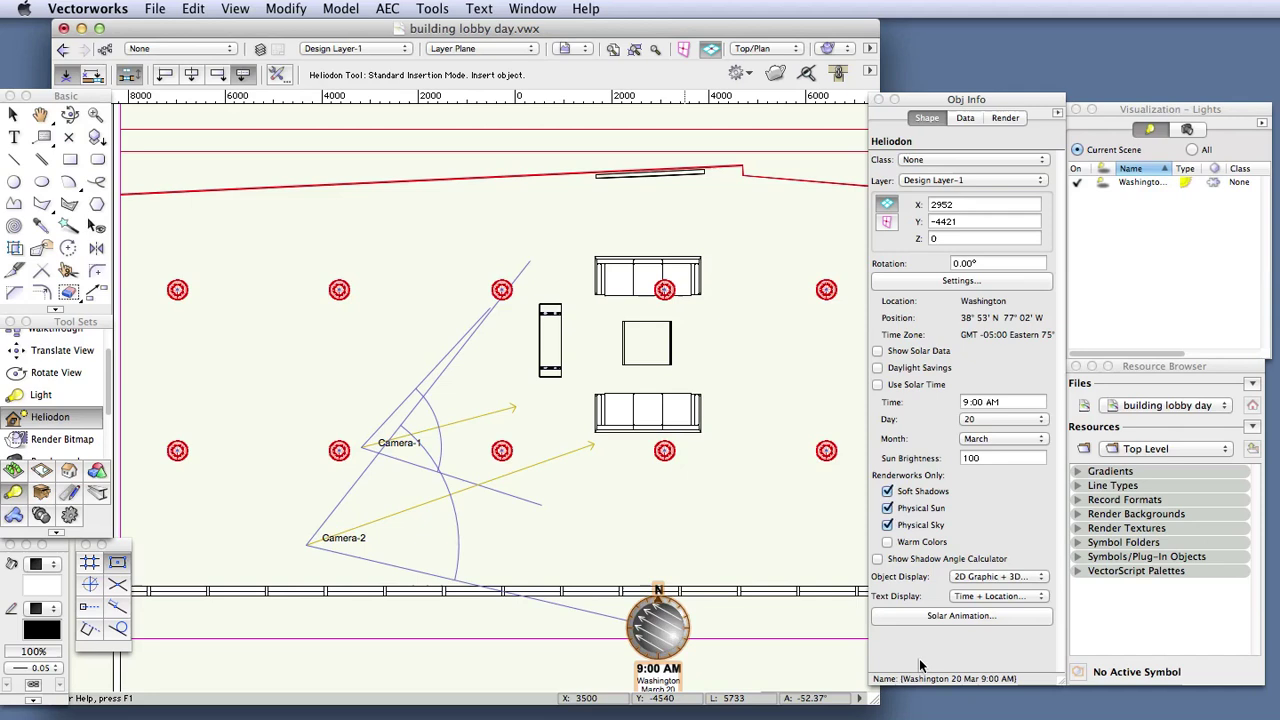
key("x")
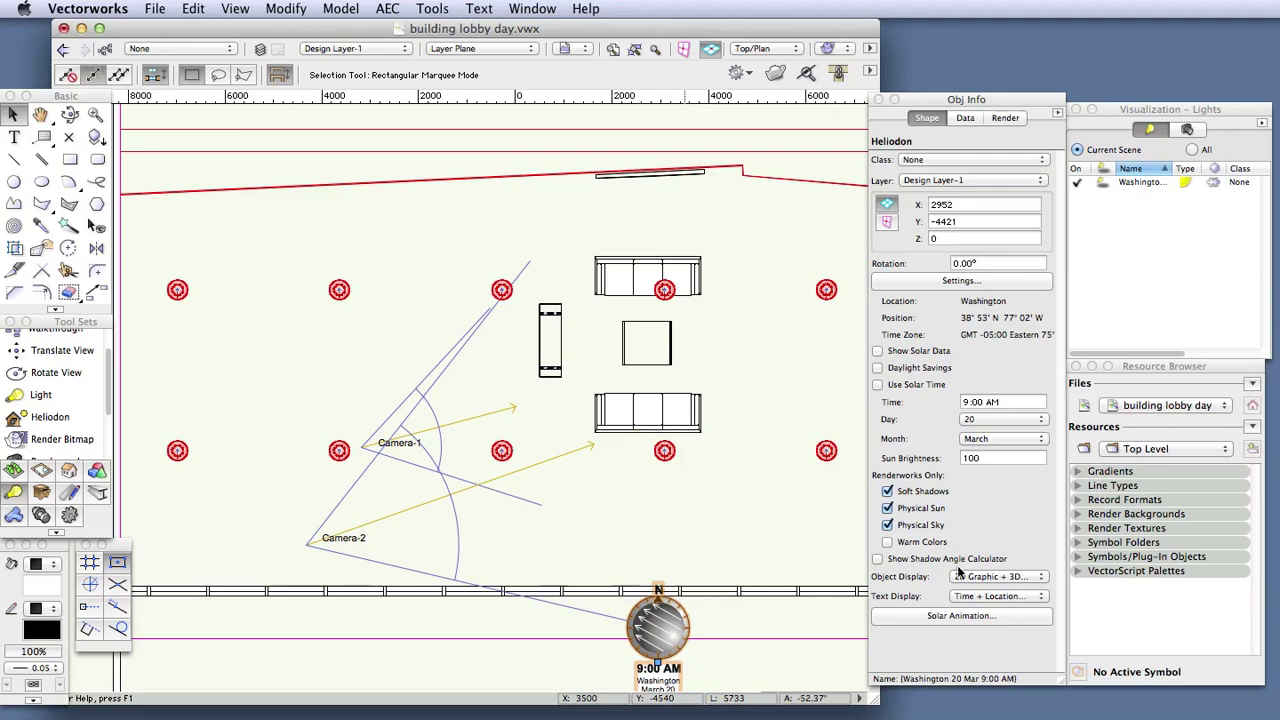
Step: Change the heliodon location in its Settings to region USA, city Bangor
left_click(958, 280)
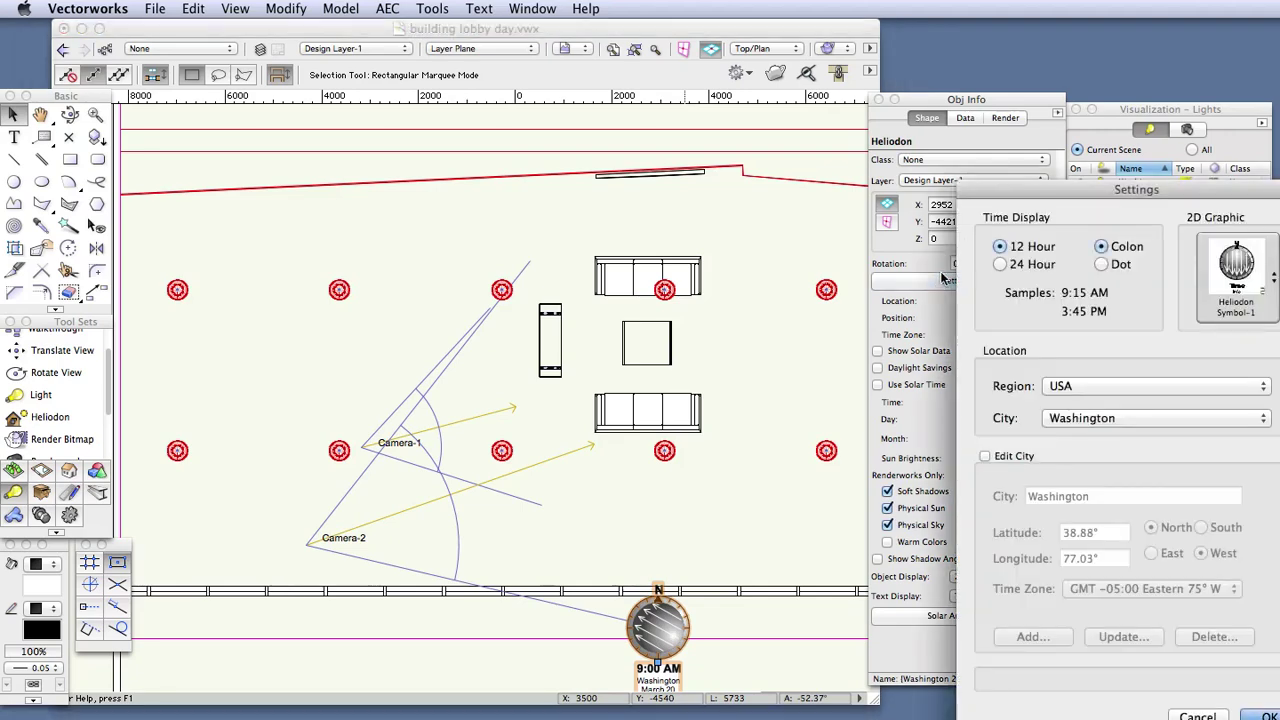
left_click_drag(931, 159, 279, 88)
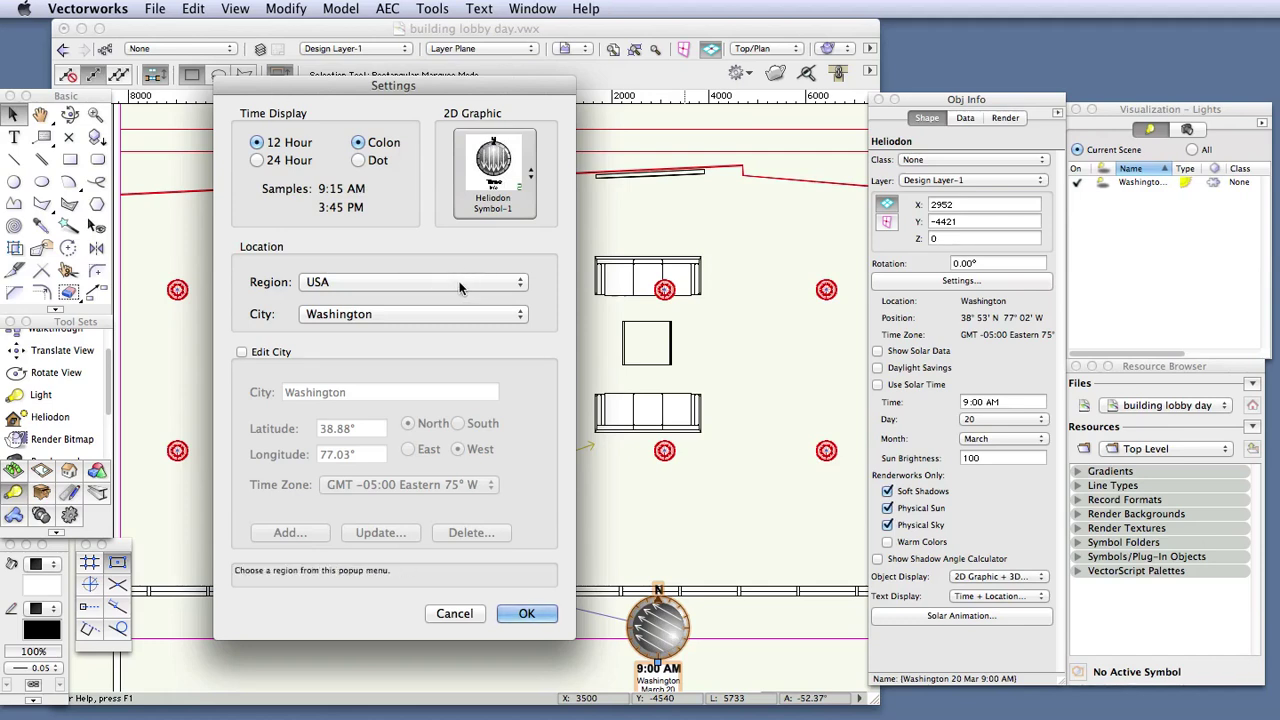
left_click(357, 281)
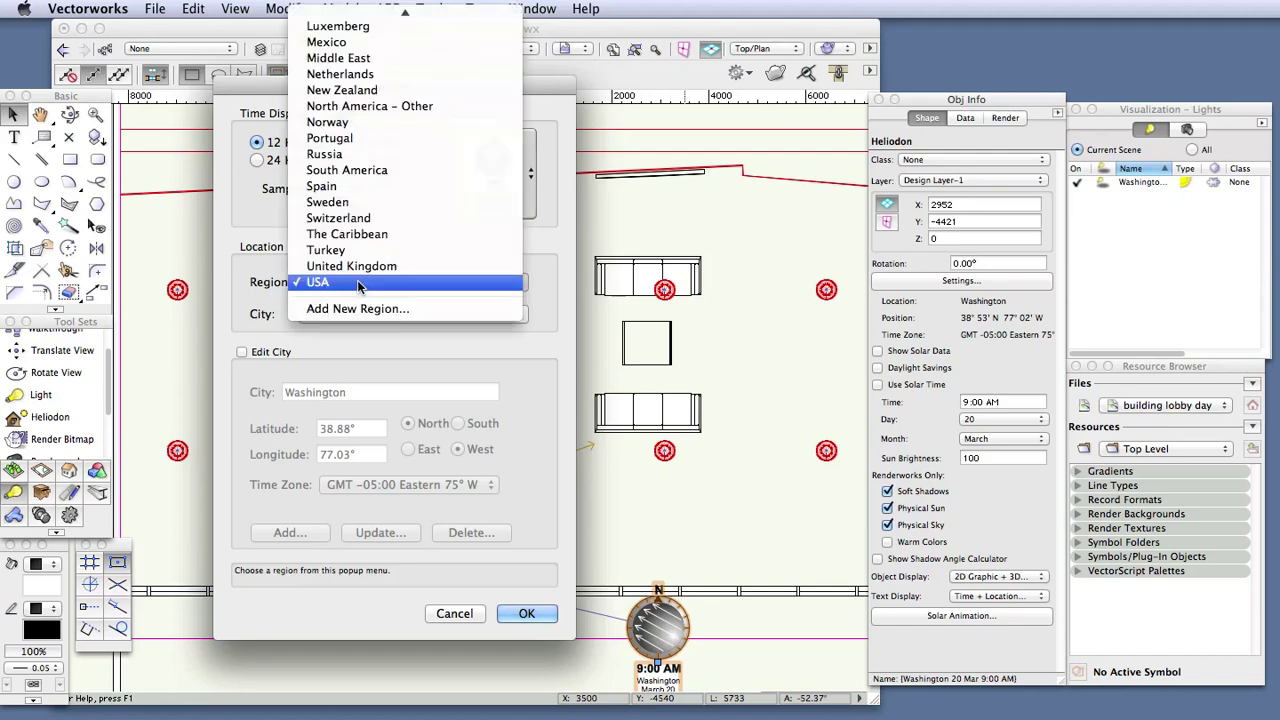
left_click(357, 281)
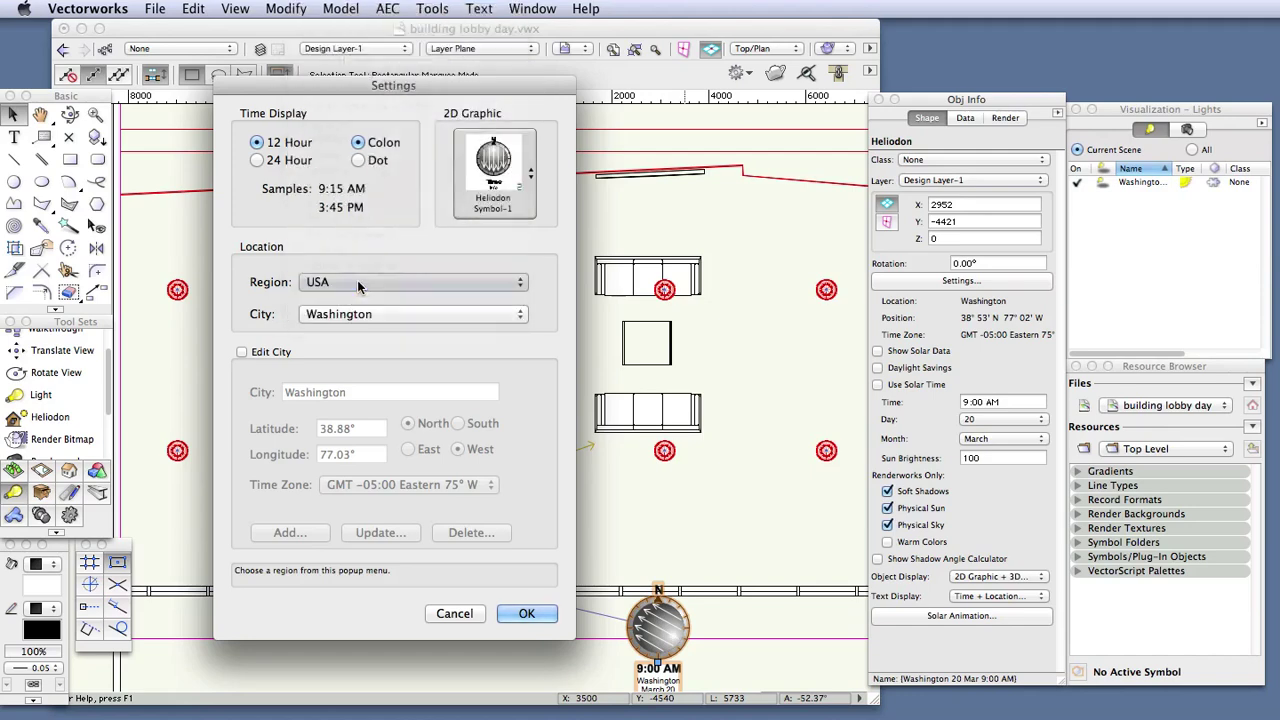
left_click(414, 313)
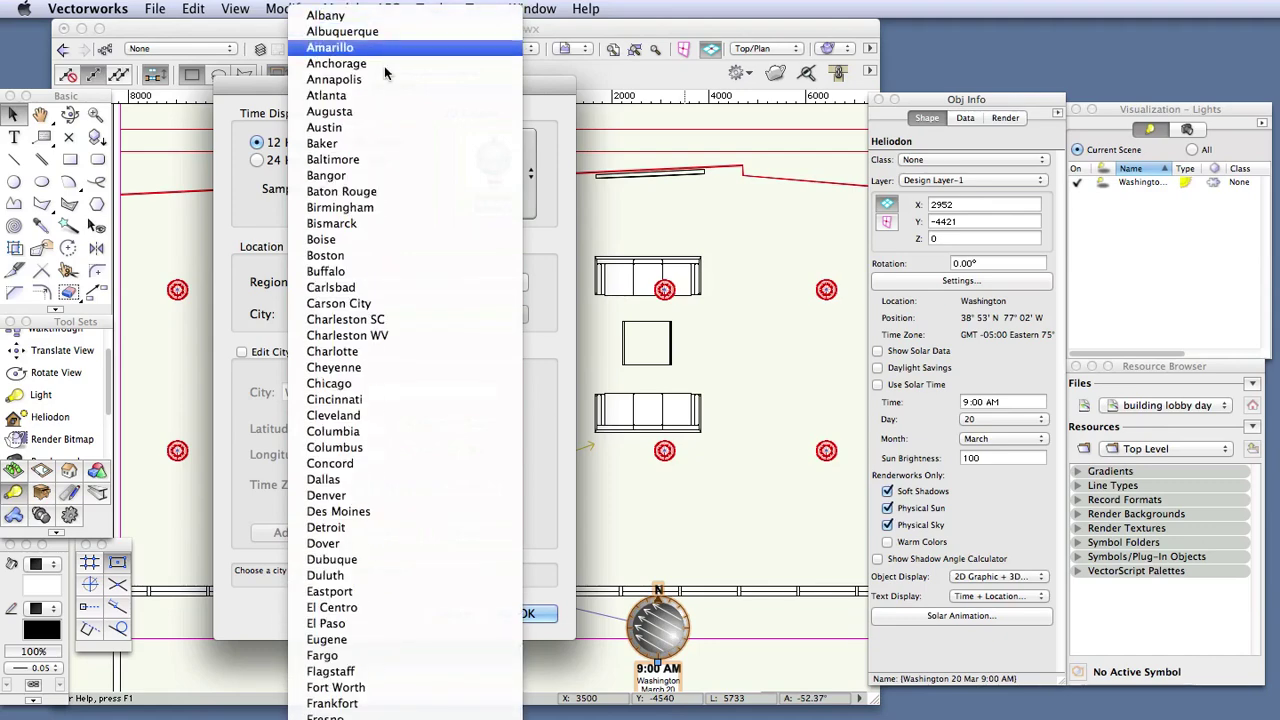
left_click(374, 177)
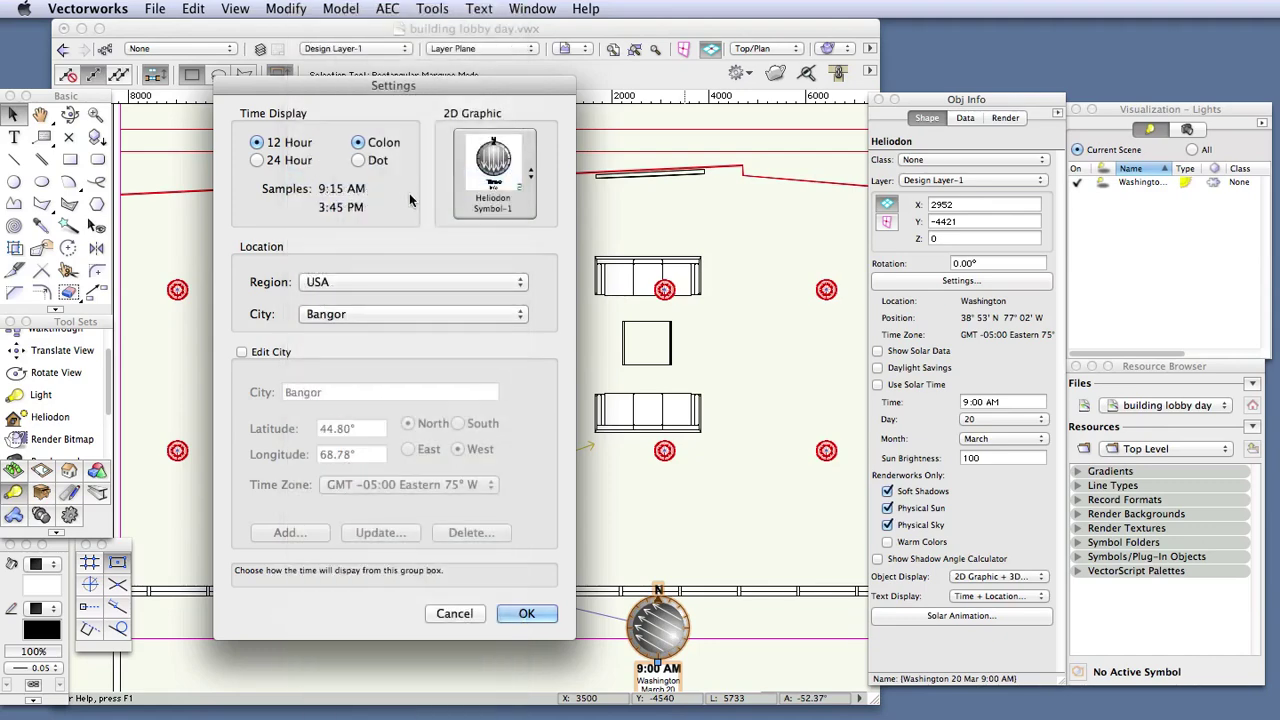
left_click(507, 613)
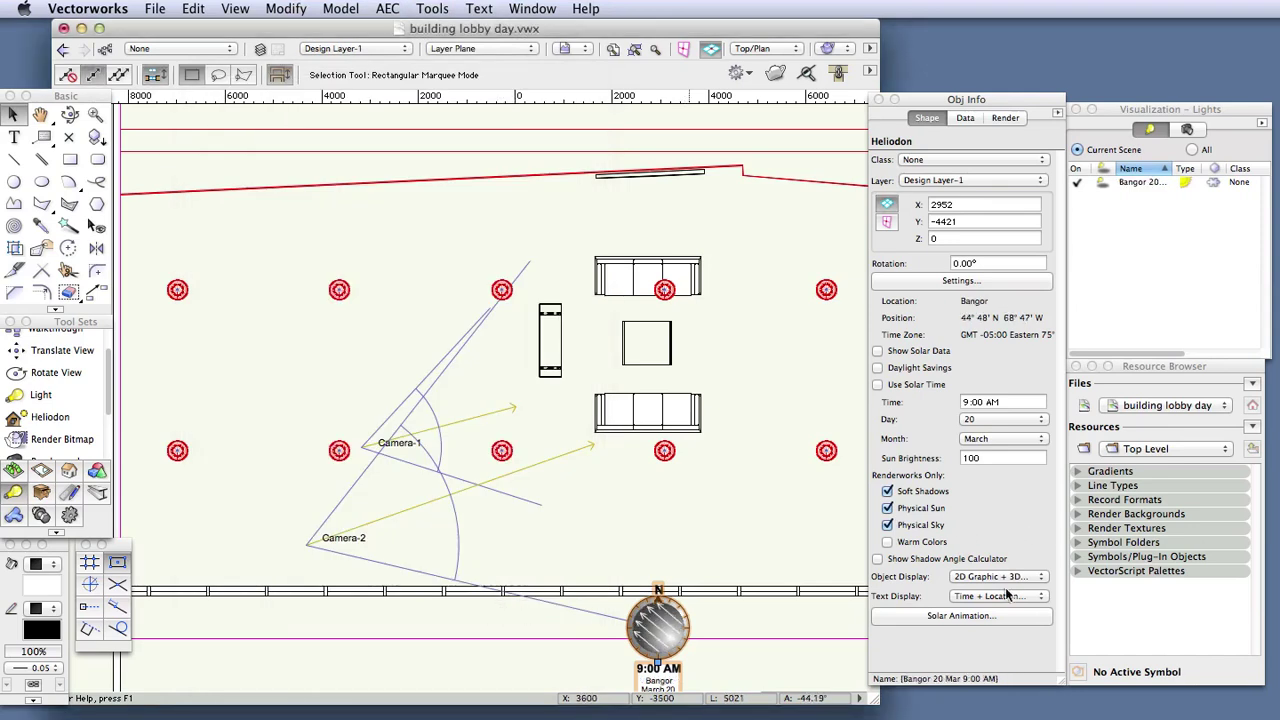
Step: Set the heliodon's solar date and time to day 4, month 2, 1:30 PM
left_click(960, 616)
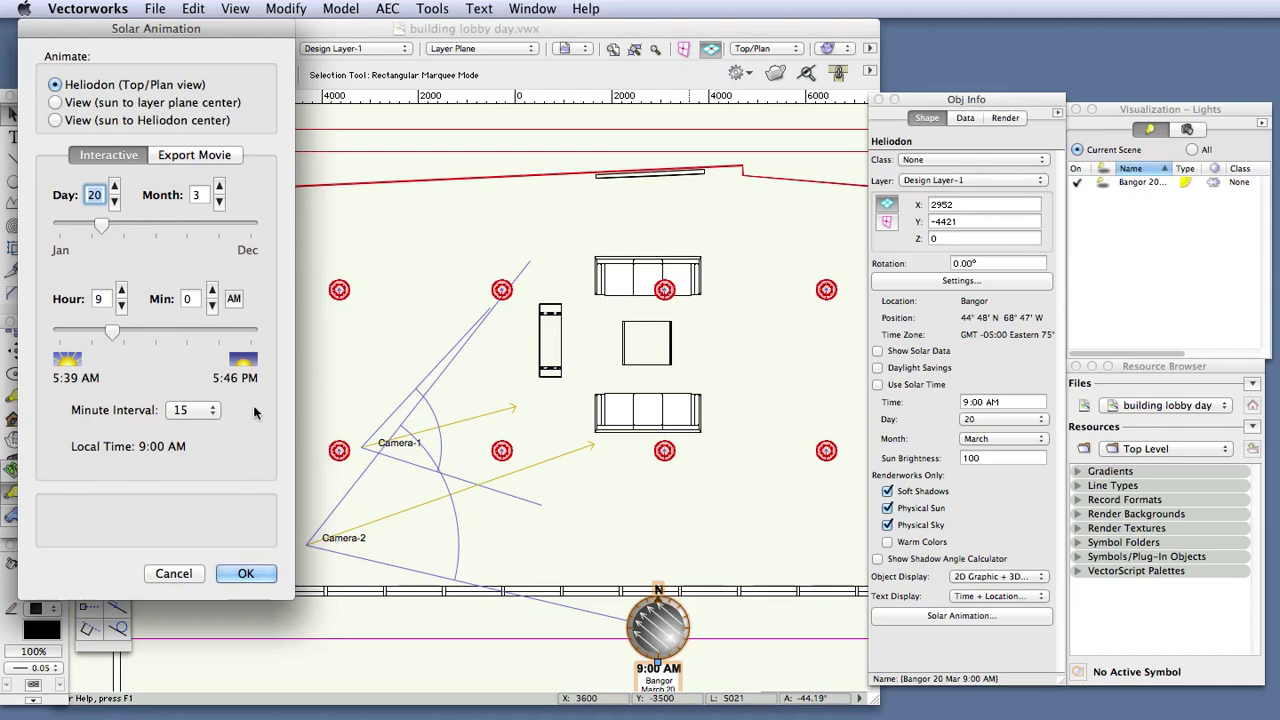
left_click(234, 298)
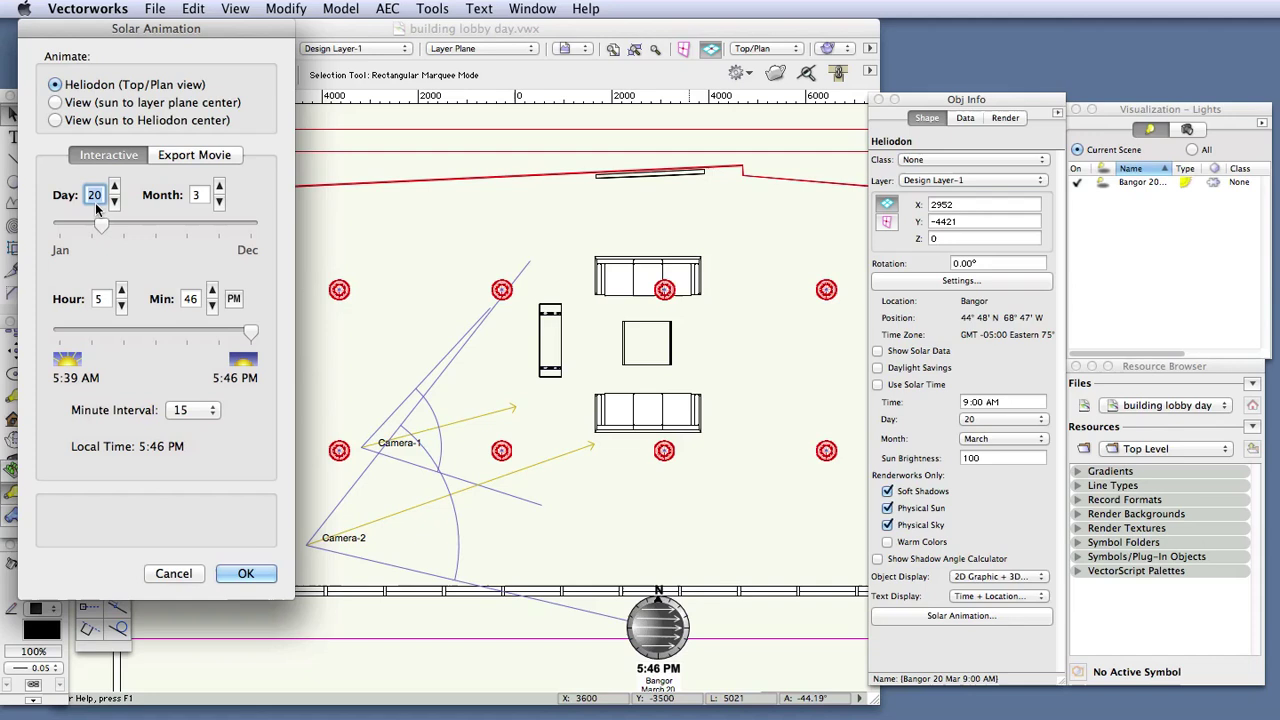
type("4")
key("Tab")
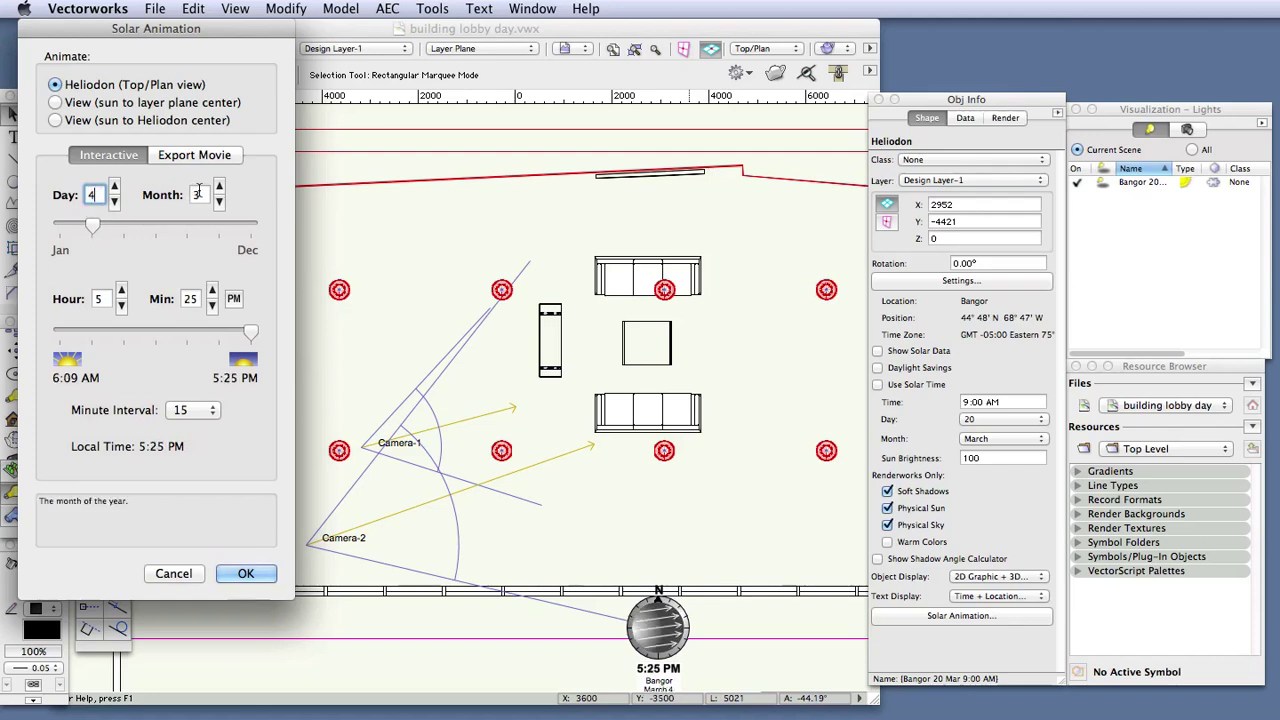
type("2")
key("Tab")
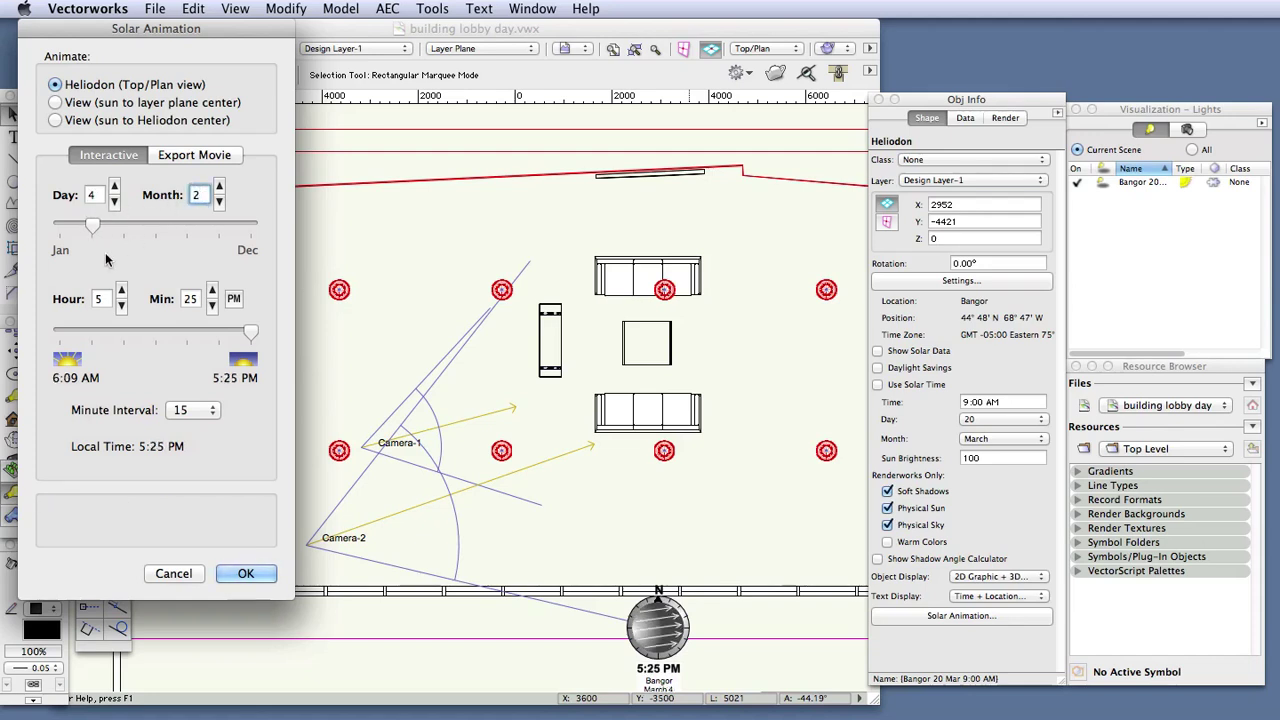
type("1")
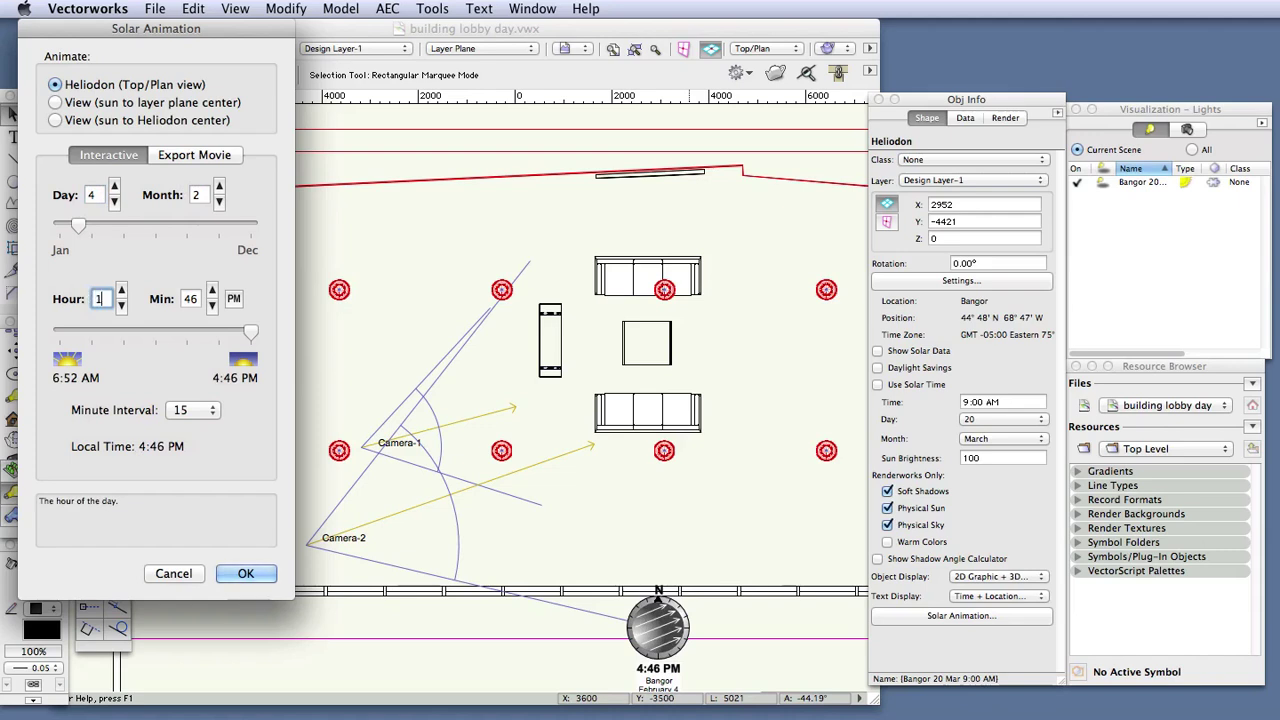
key("Tab")
type("30")
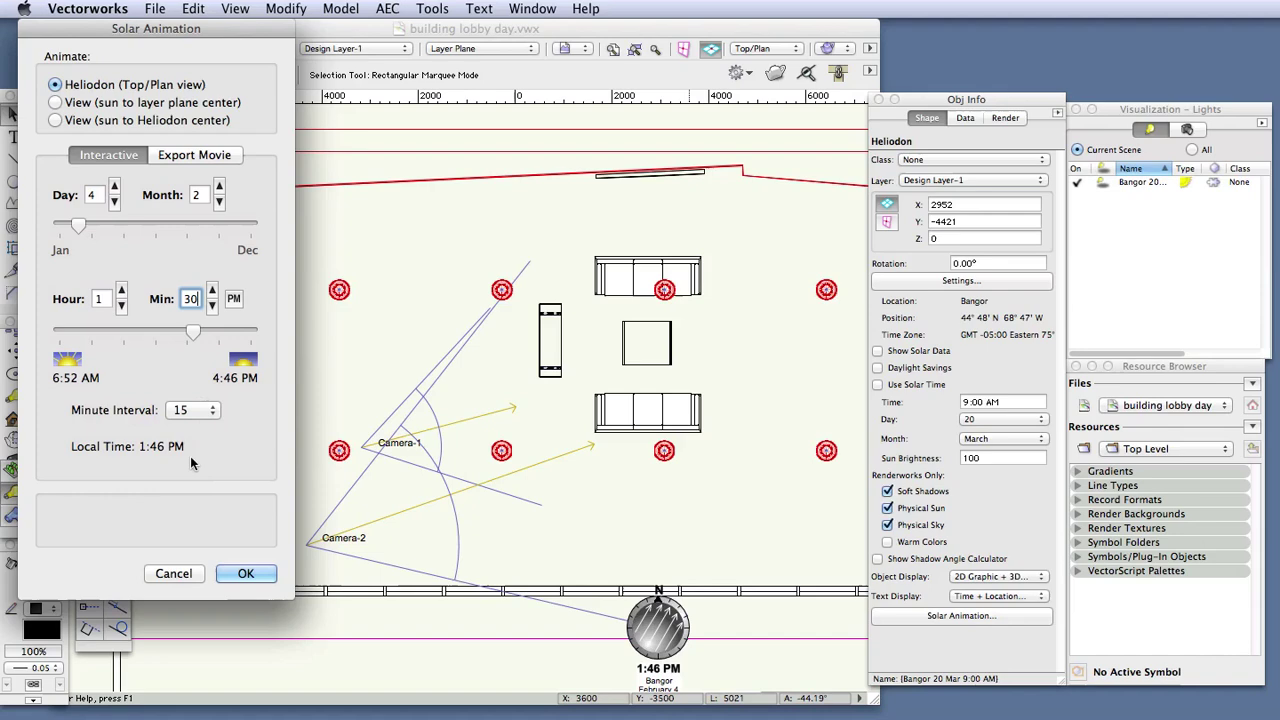
left_click(245, 574)
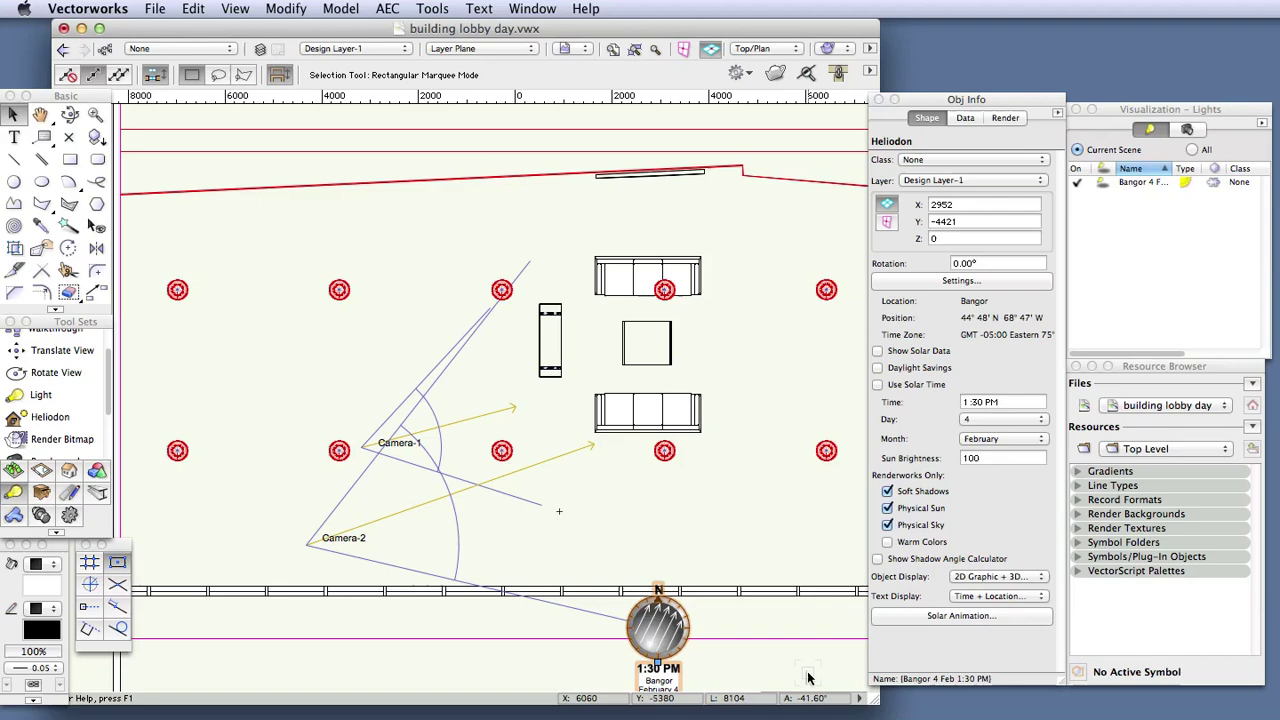
Step: Switch to saved view 2 and render it with the Realistic Interior Fast Renderworks style
left_click(580, 48)
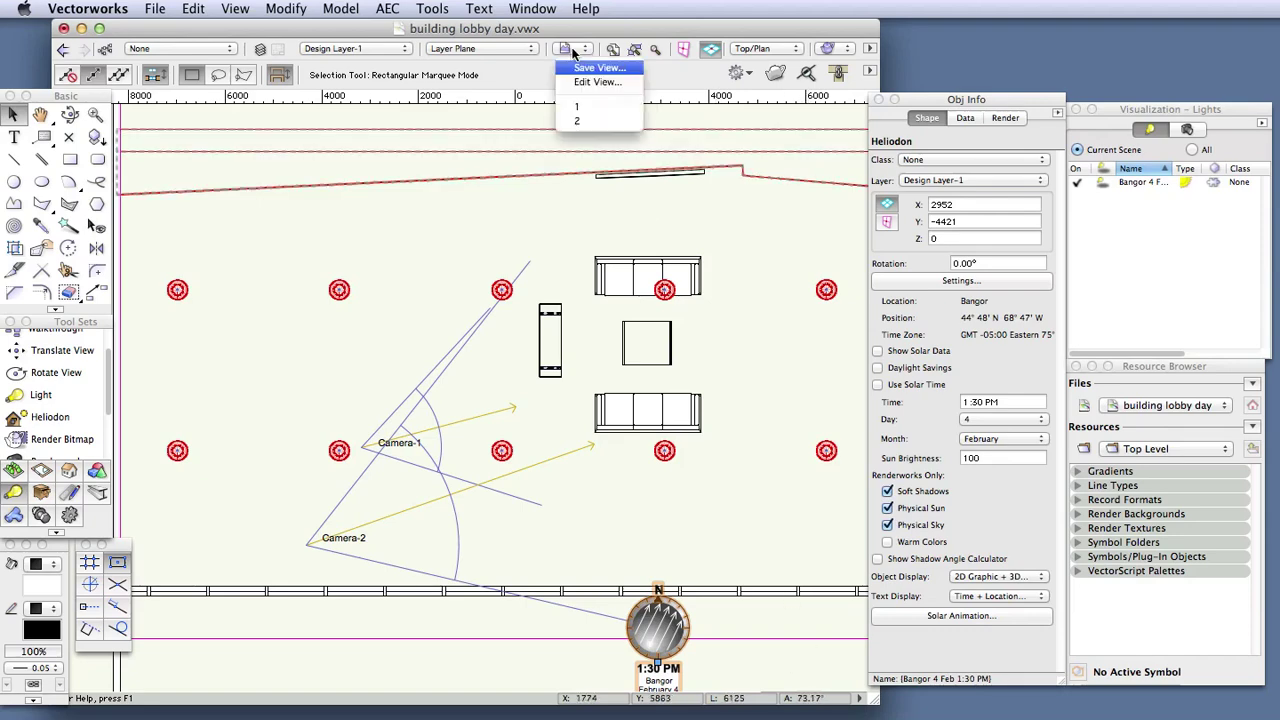
left_click(580, 120)
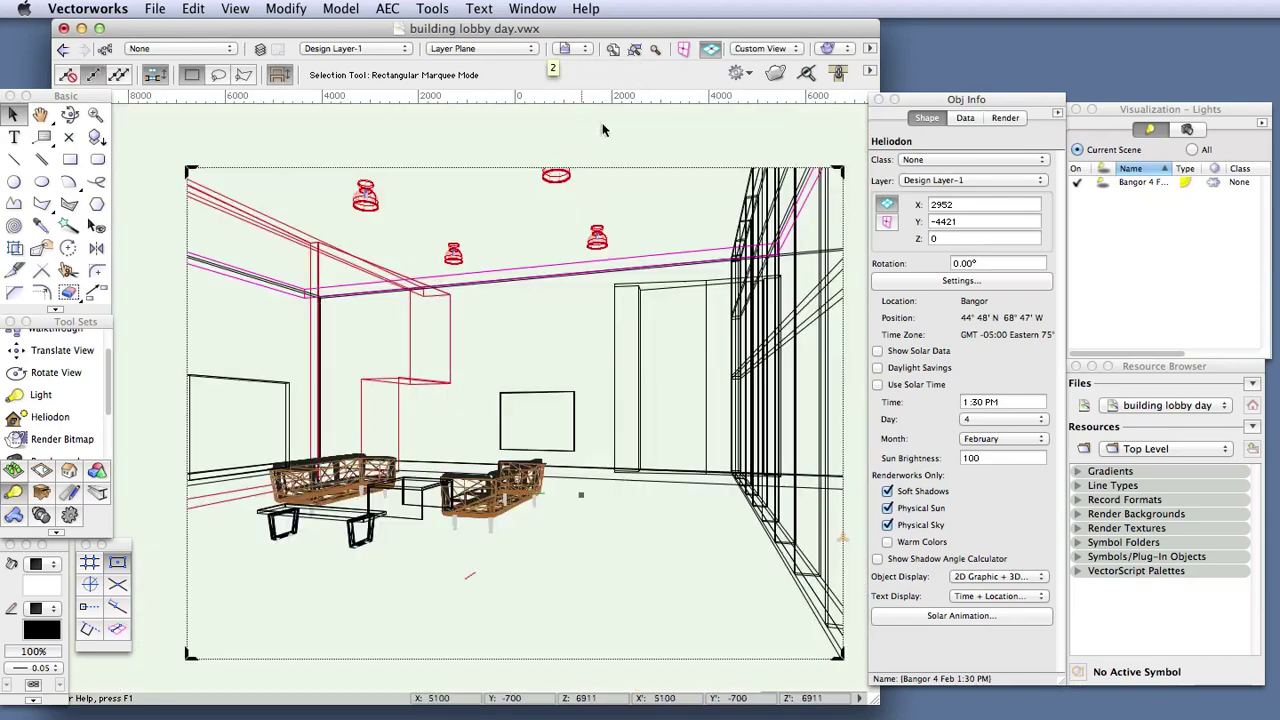
left_click(838, 50)
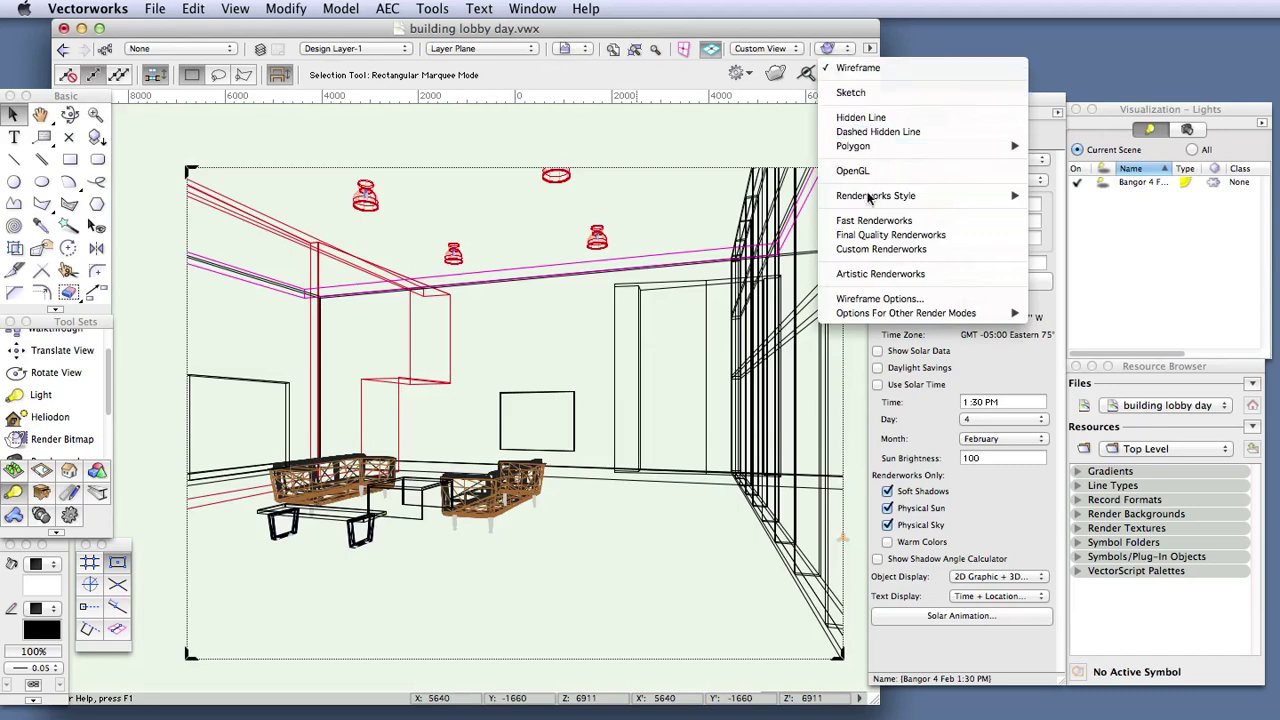
mouse_move(870, 196)
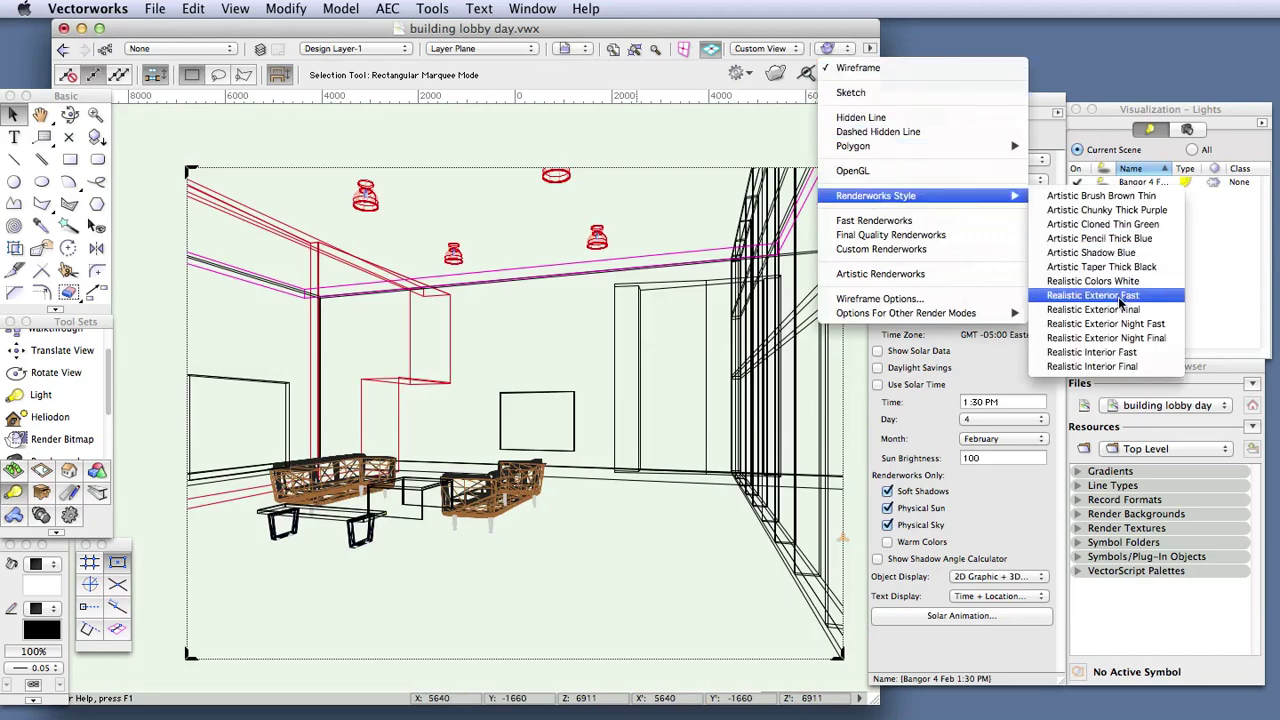
left_click(1118, 352)
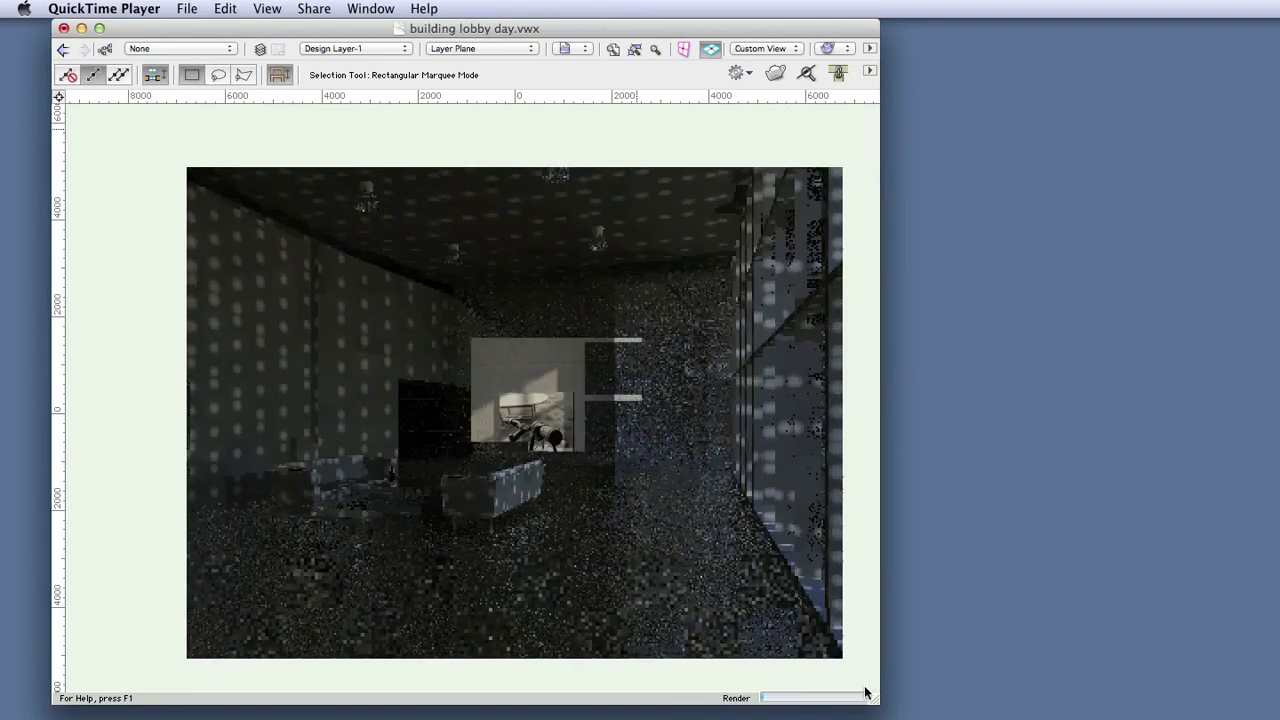
left_click(676, 703)
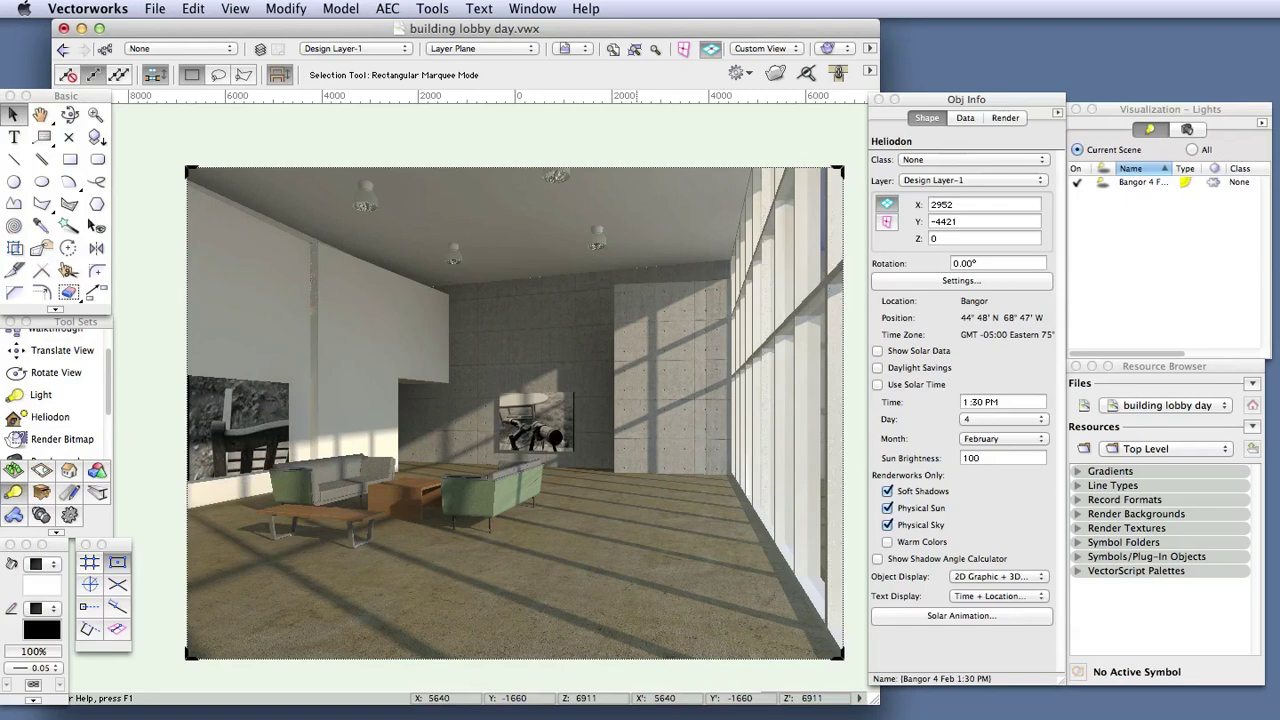
Step: Change the view's render mode to OpenGL
left_click(841, 50)
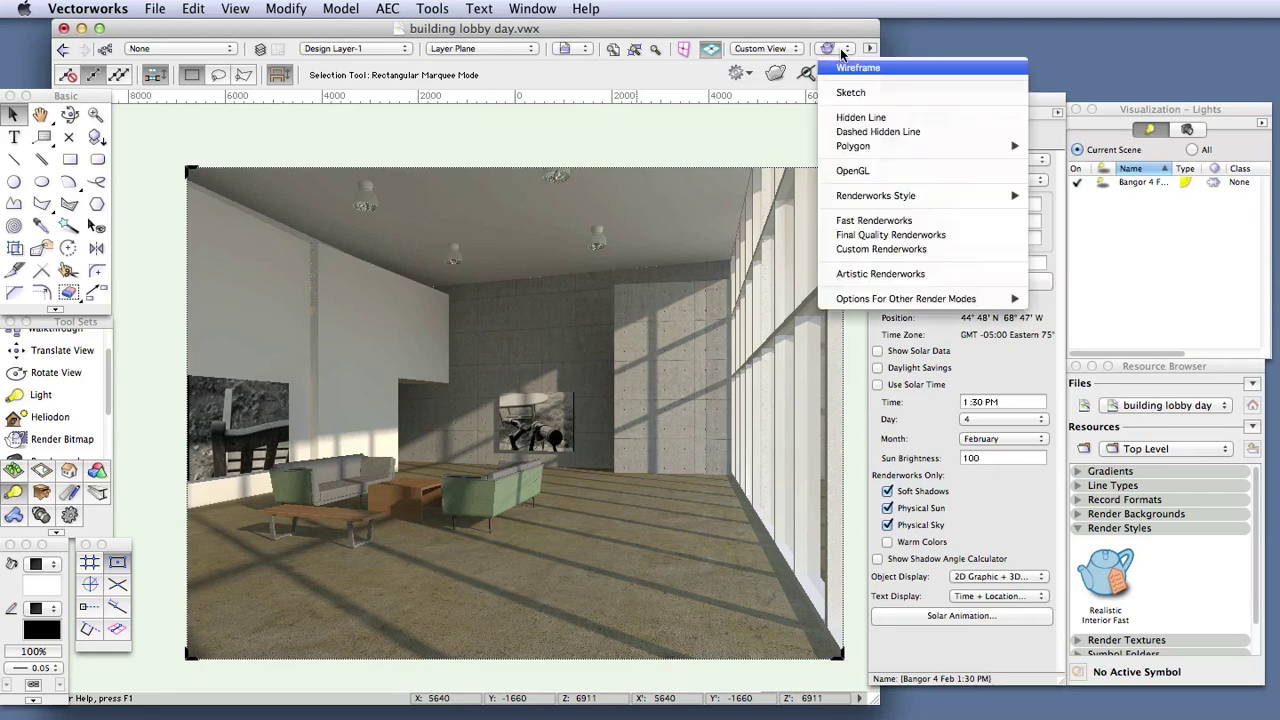
left_click(876, 171)
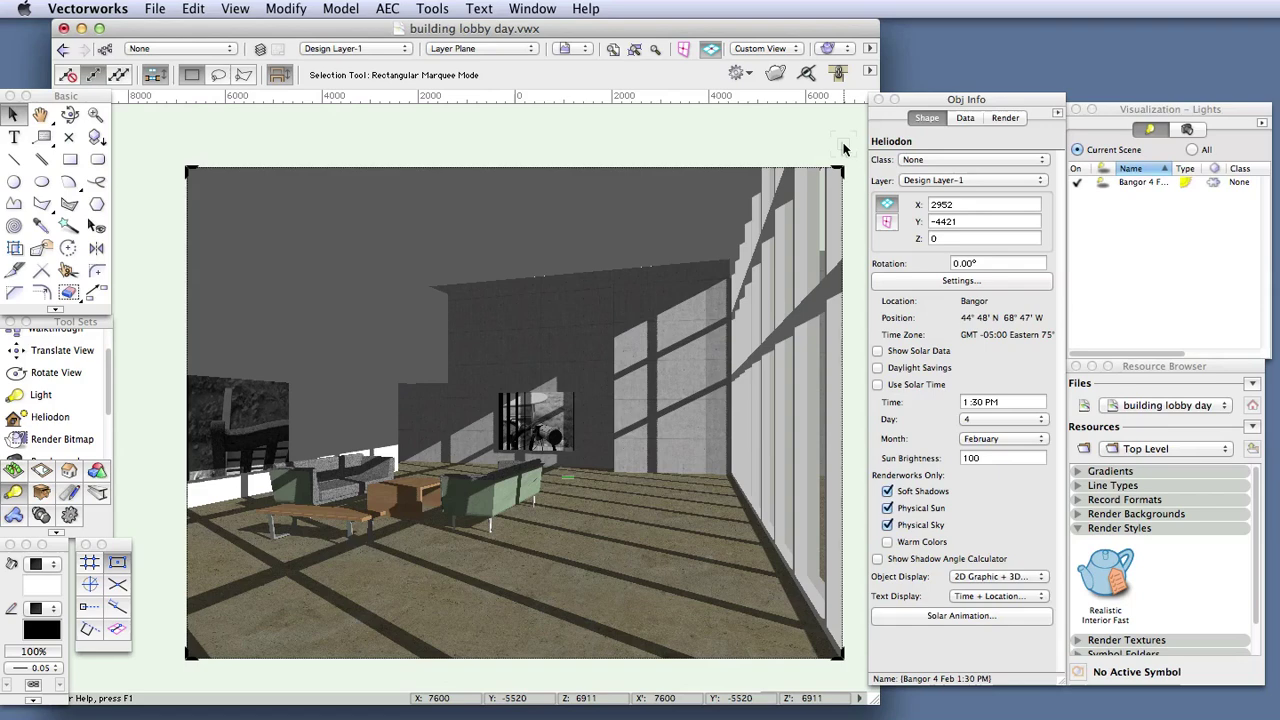
Step: Apply OpenGL Options with High detail, textures, anti-aliasing and shadows enabled
left_click(235, 8)
mouse_move(270, 116)
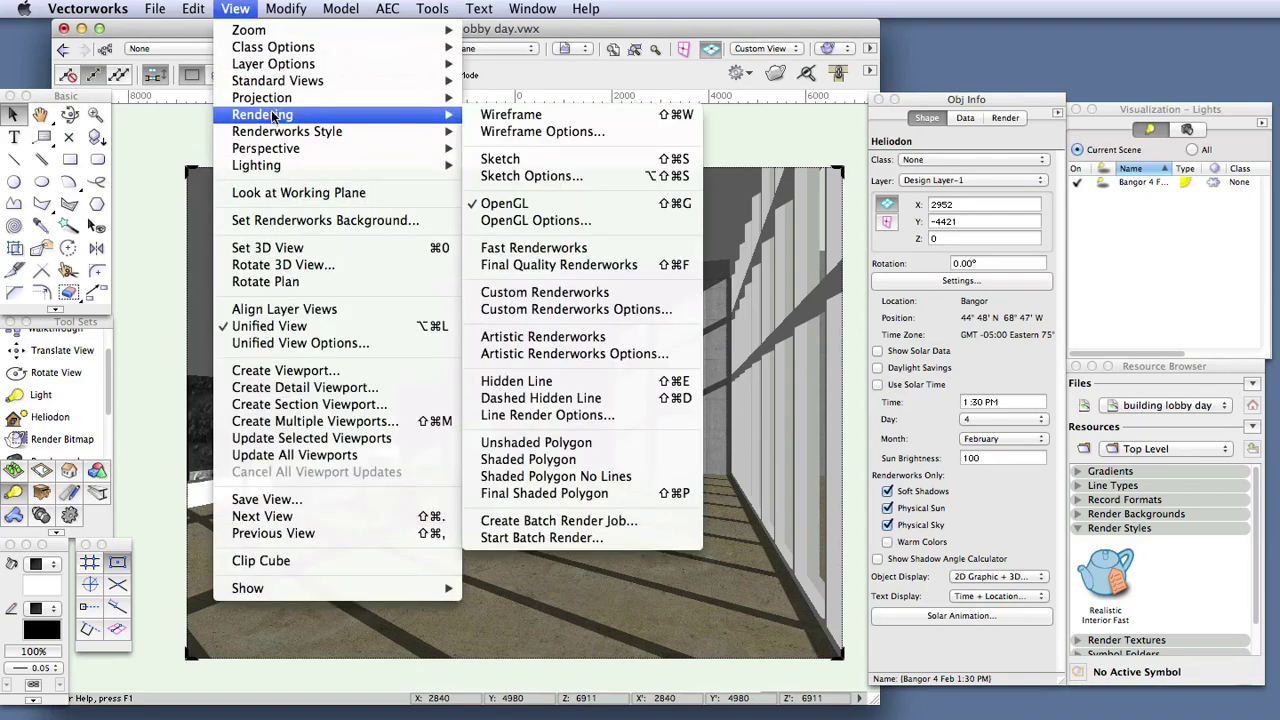
left_click(580, 221)
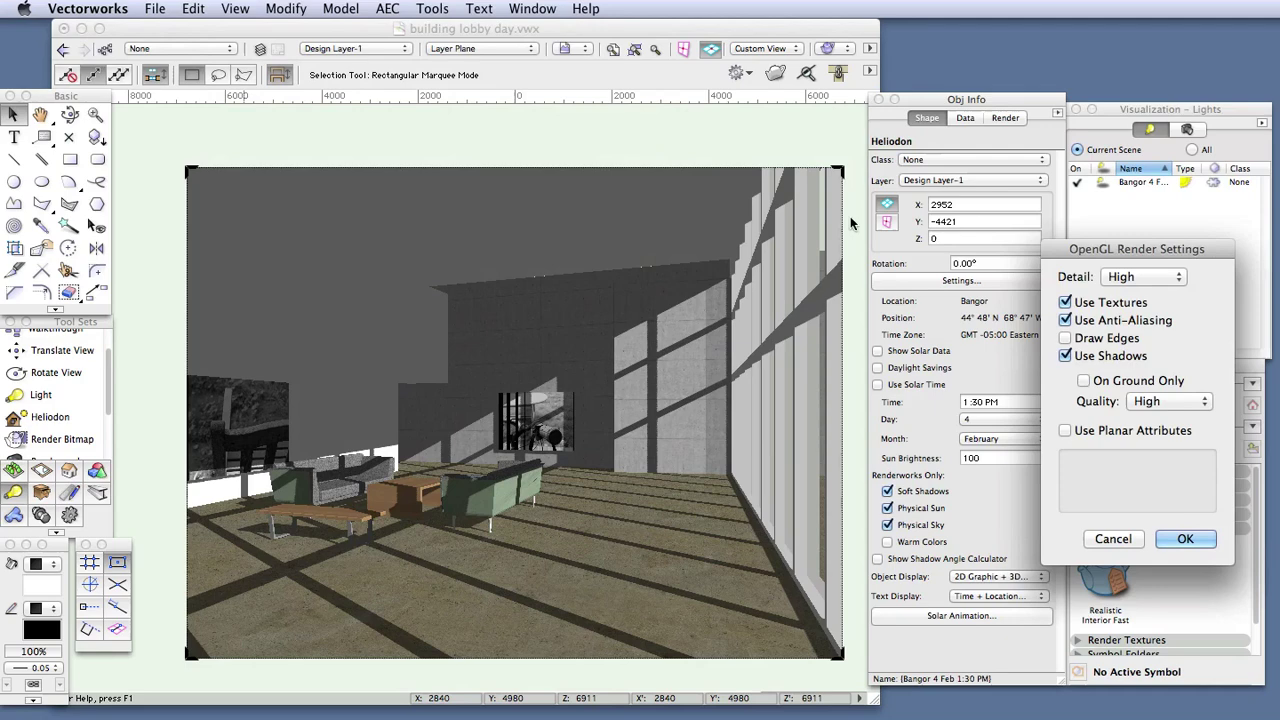
left_click_drag(1104, 242, 492, 176)
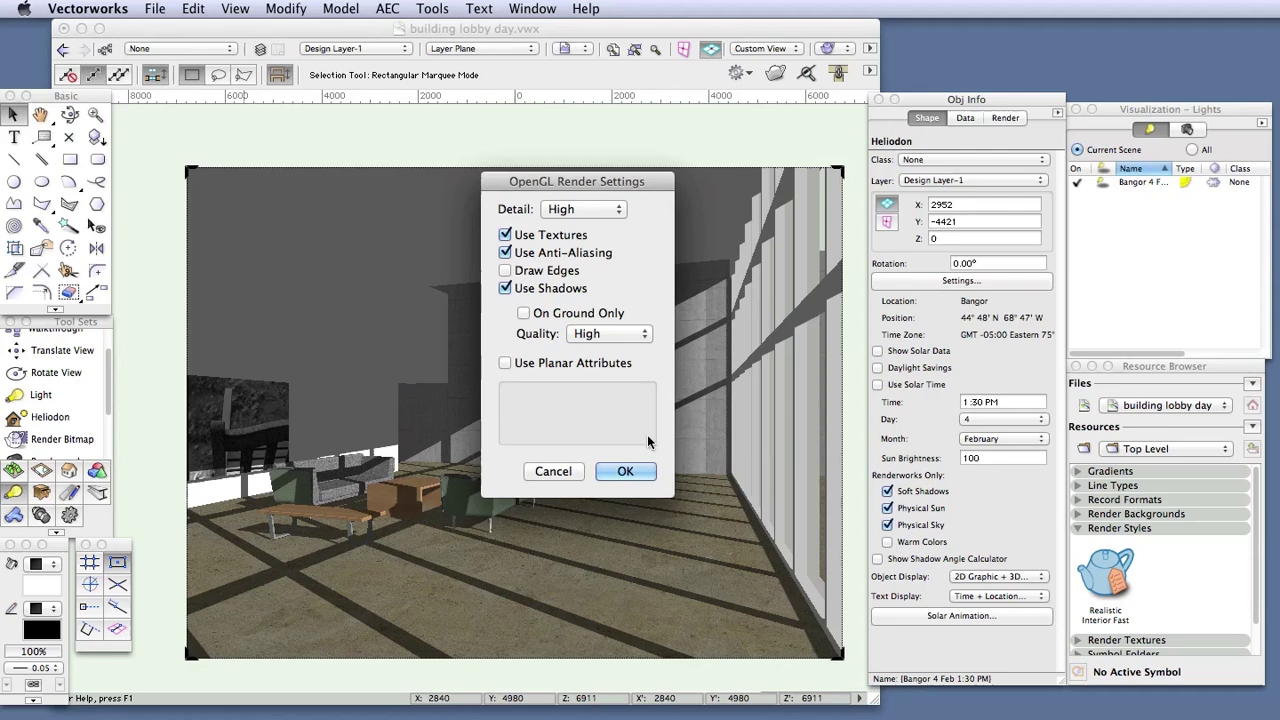
left_click(618, 471)
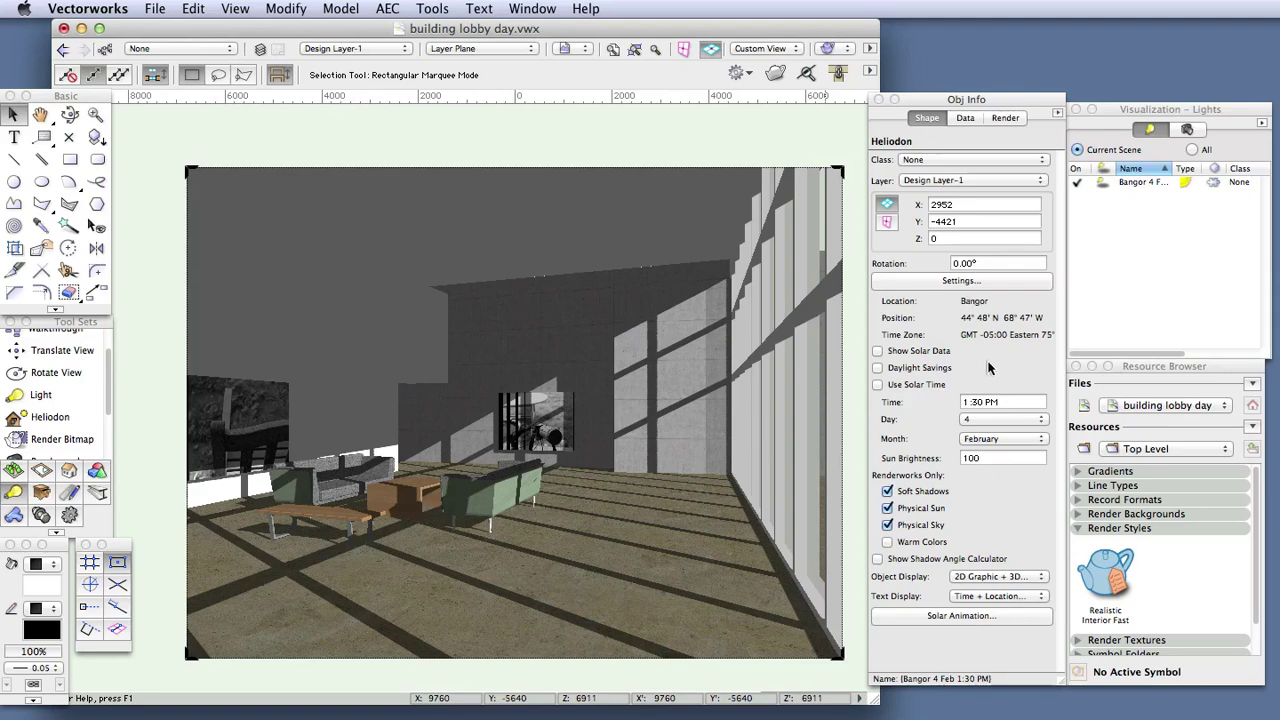
Step: Preview sun shadows across dates (March 18, August 1) and times from 9:08 AM to 1:36 PM
left_click(962, 615)
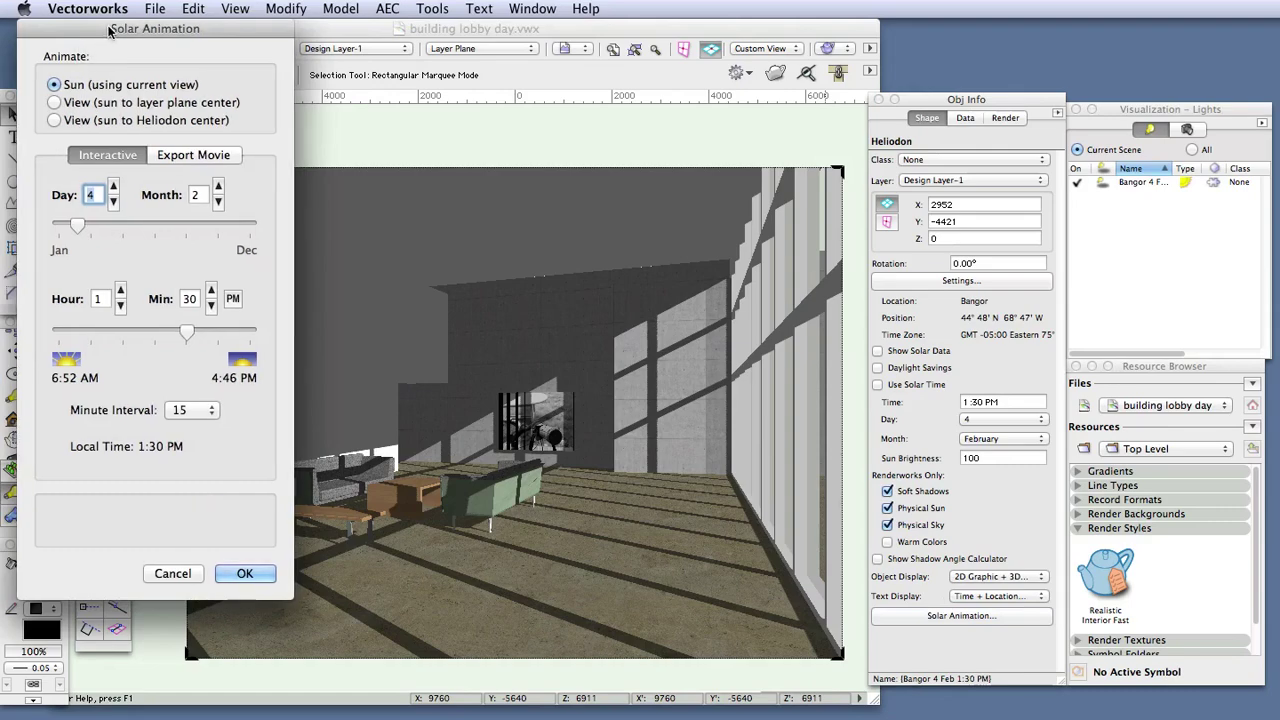
left_click_drag(123, 30, 104, 53)
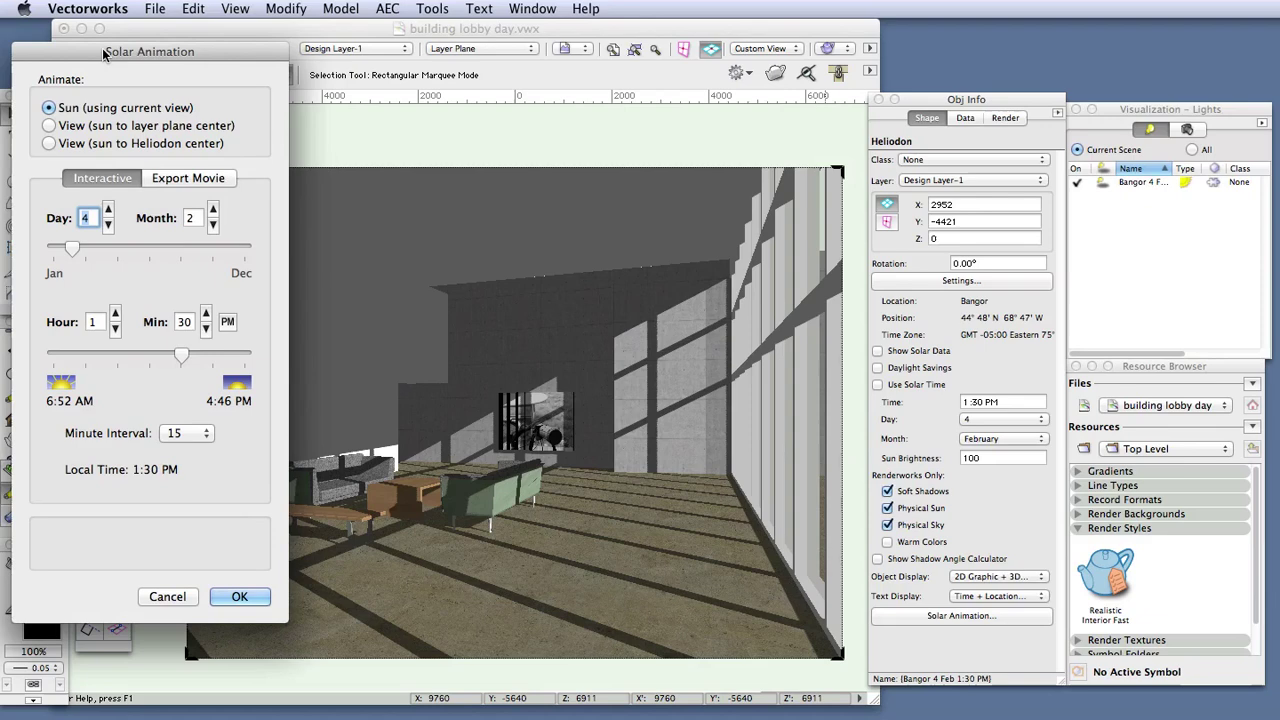
left_click_drag(72, 248, 110, 248)
left_click(108, 248)
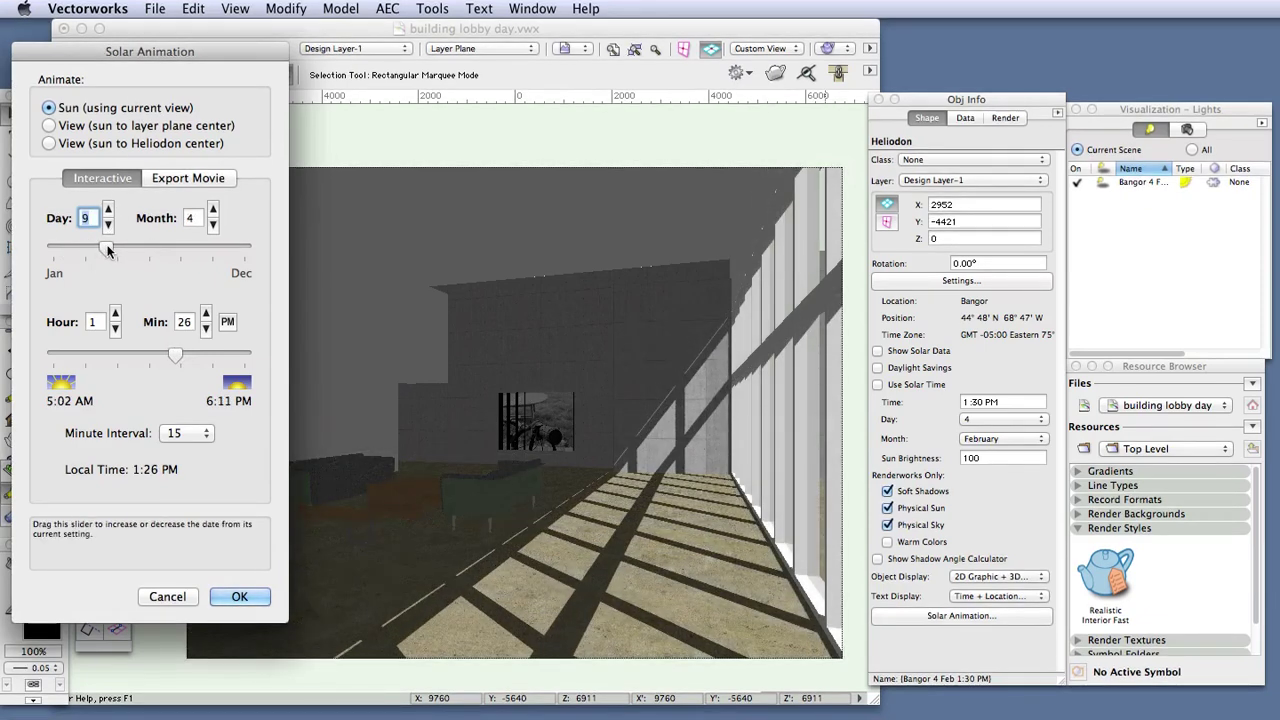
left_click(166, 250)
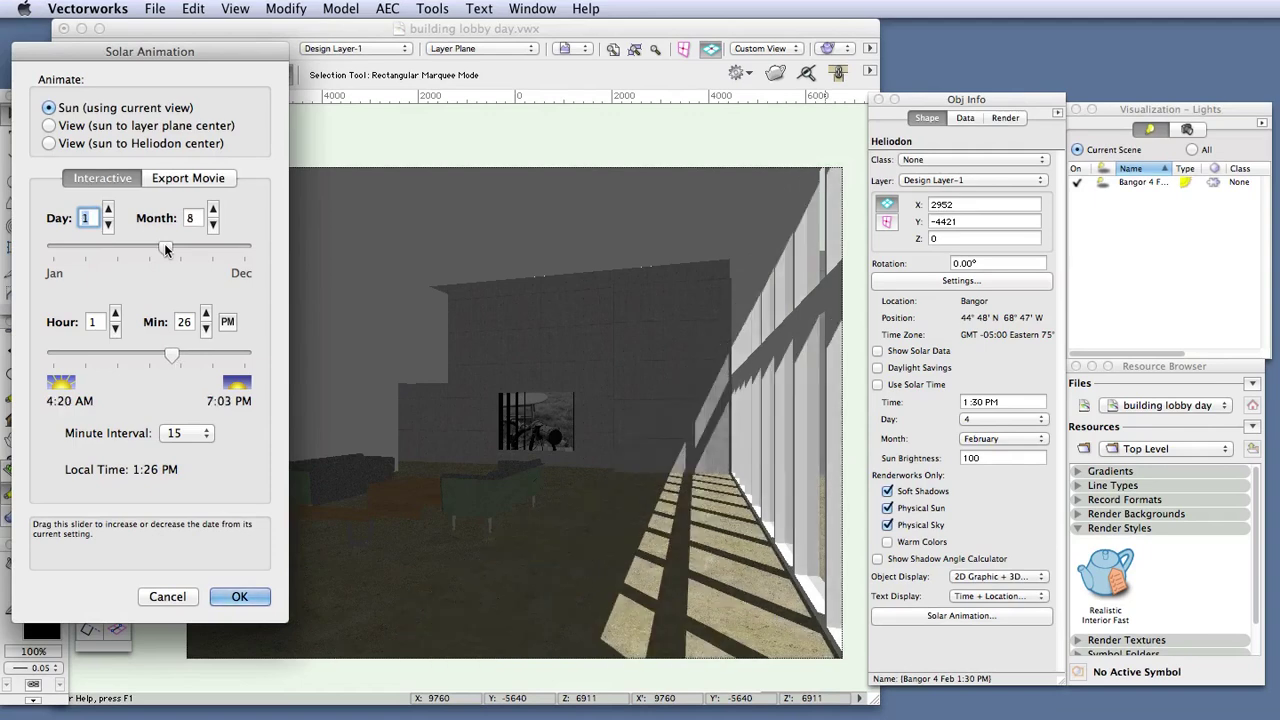
left_click_drag(166, 250, 93, 248)
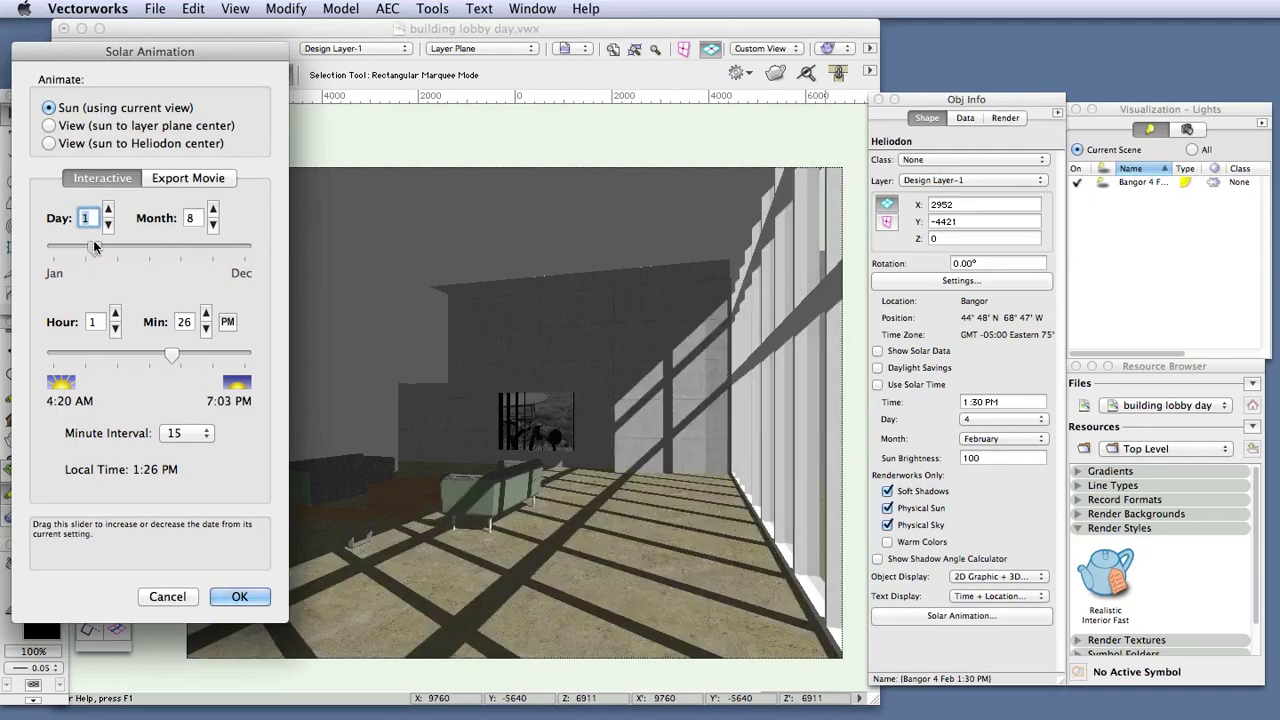
left_click(108, 355)
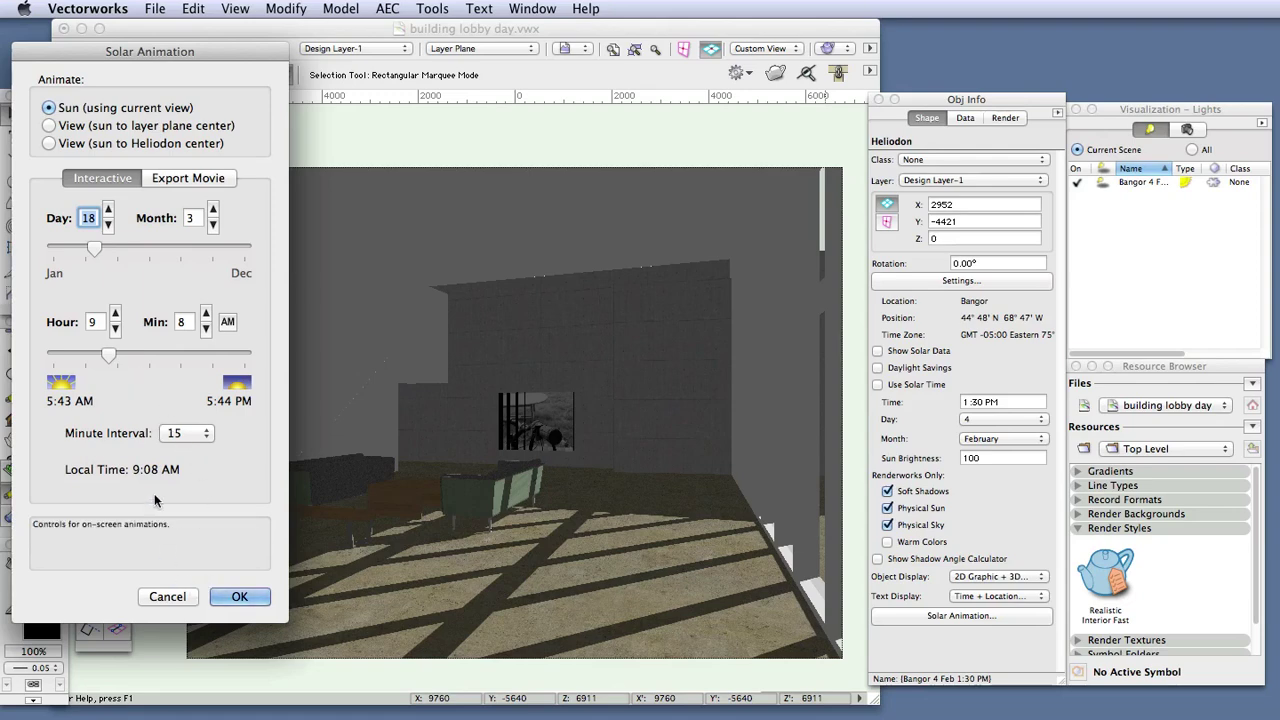
left_click(179, 355)
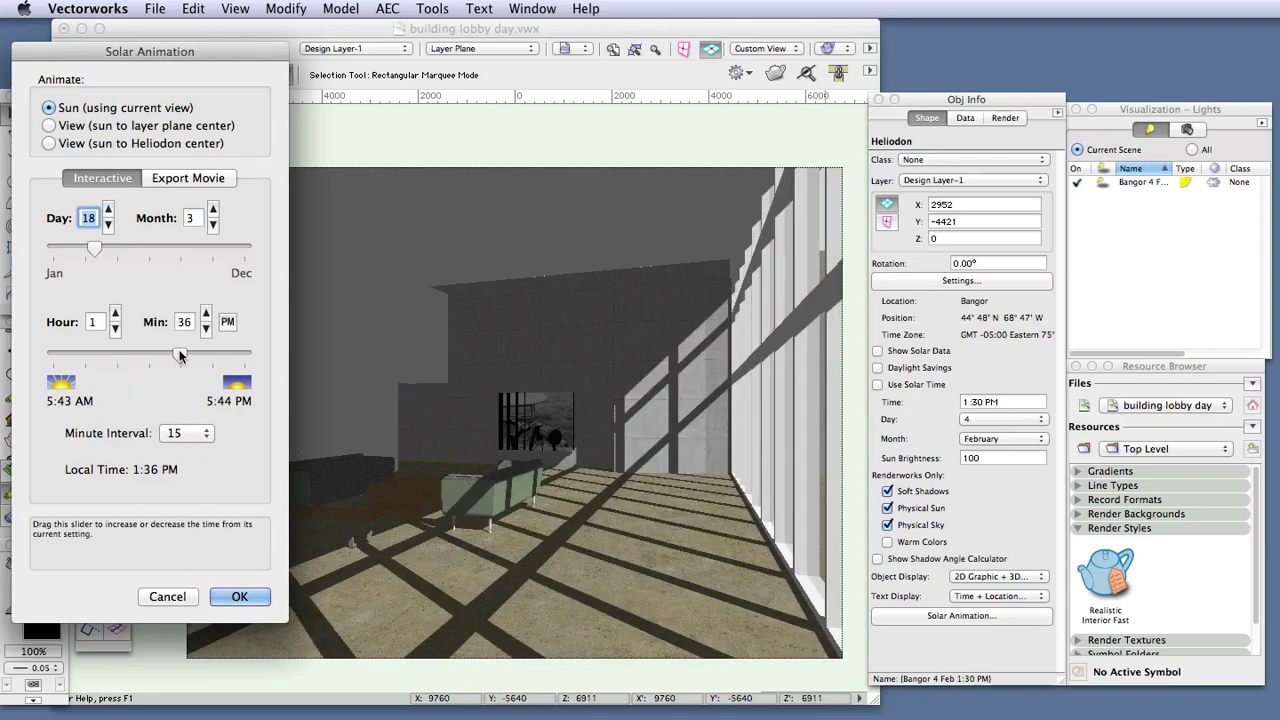
left_click_drag(226, 356, 93, 355)
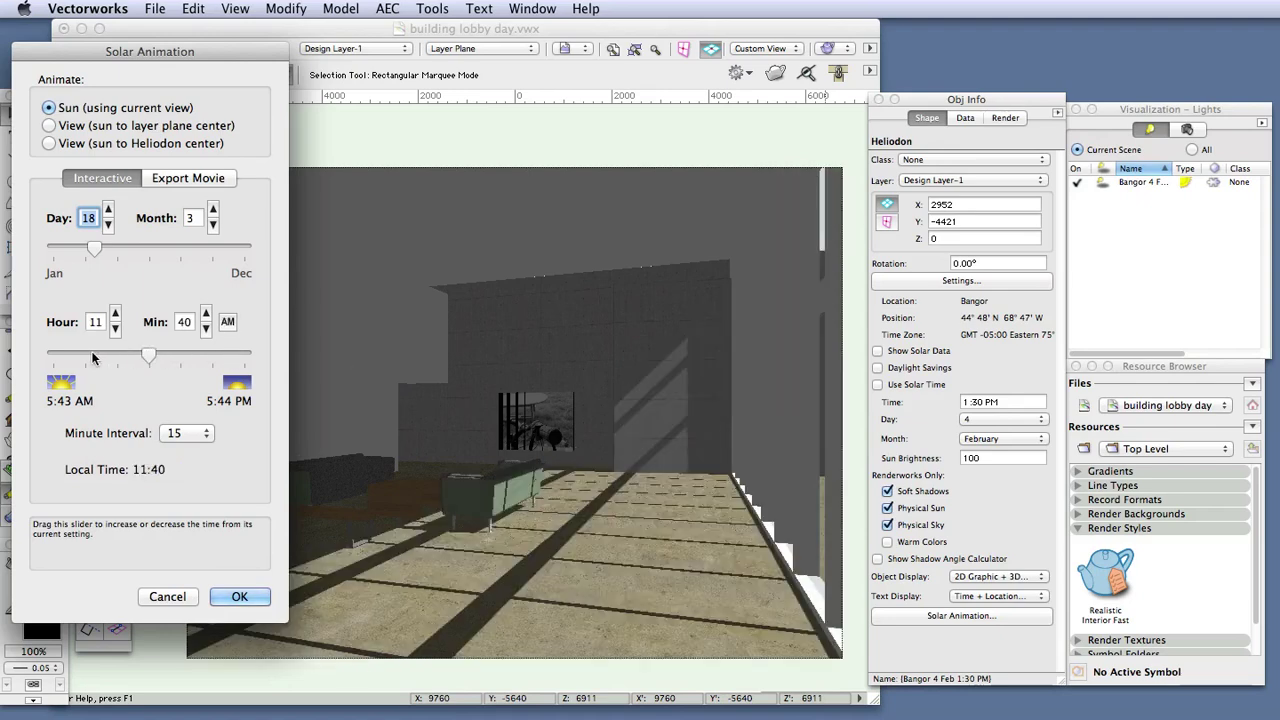
Step: Settle the solar animation on 4 February at 1:11 PM and accept it
left_click_drag(94, 248, 72, 249)
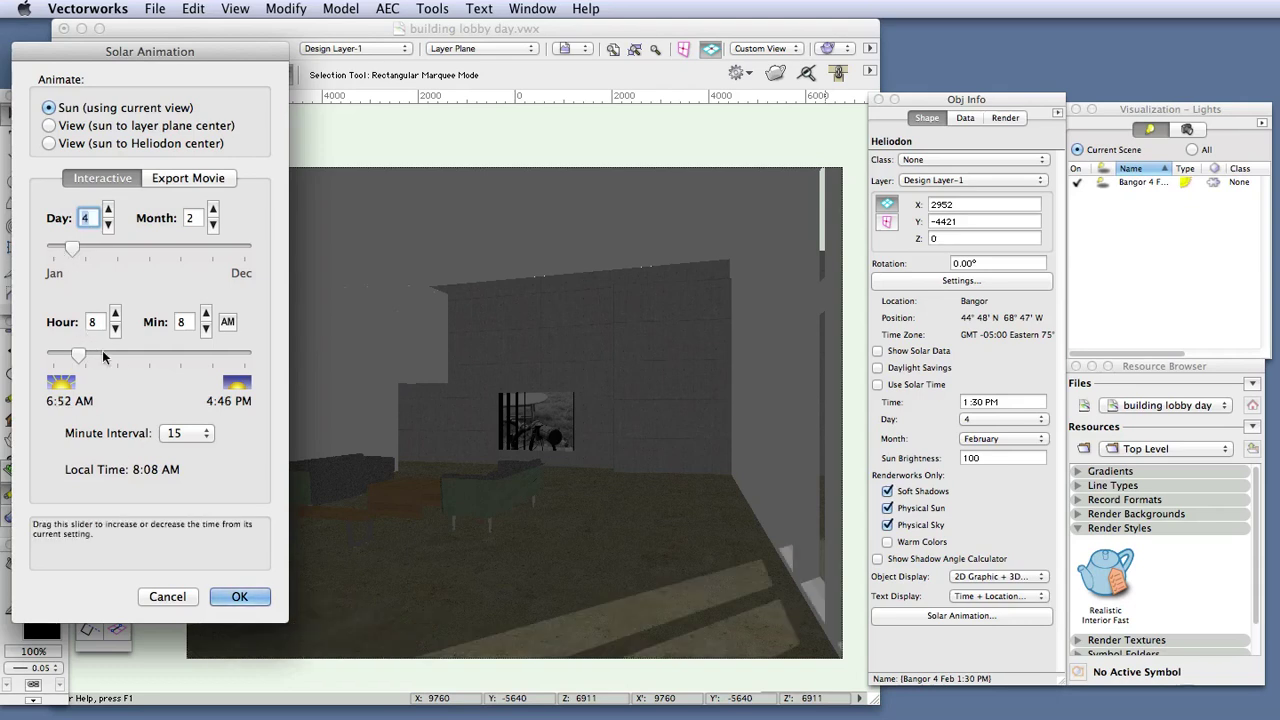
left_click(135, 355)
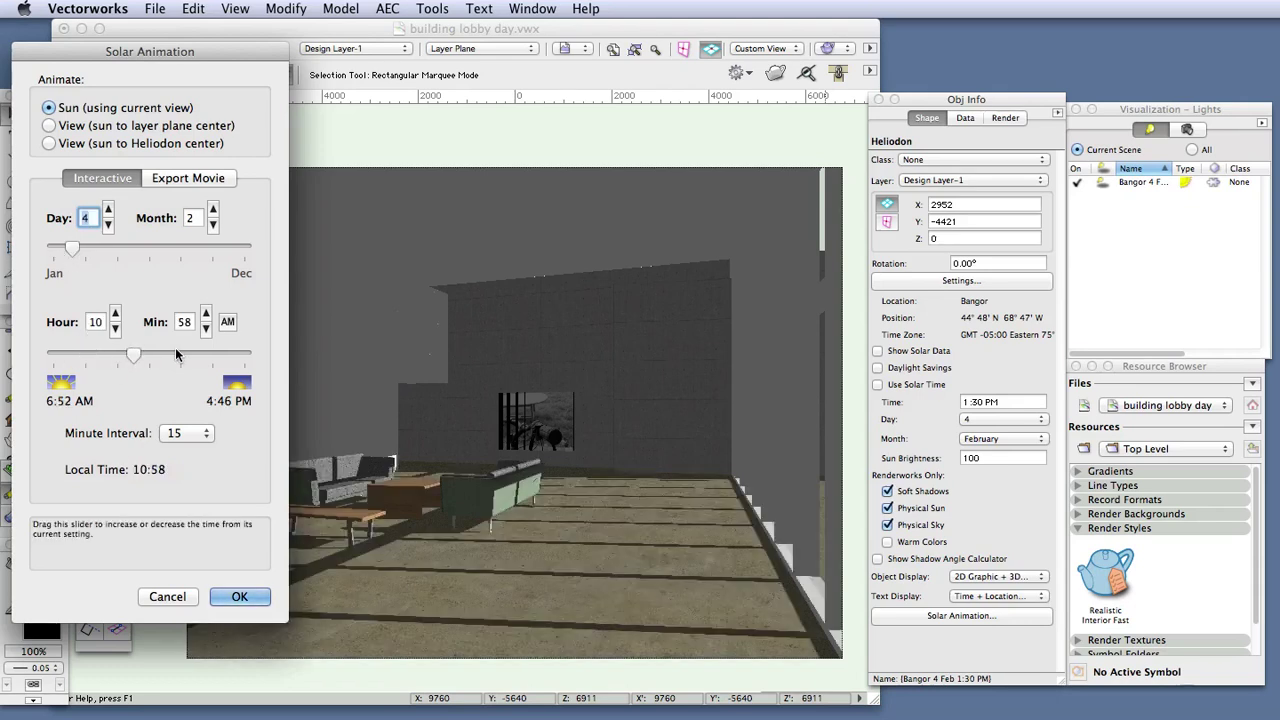
left_click(176, 355)
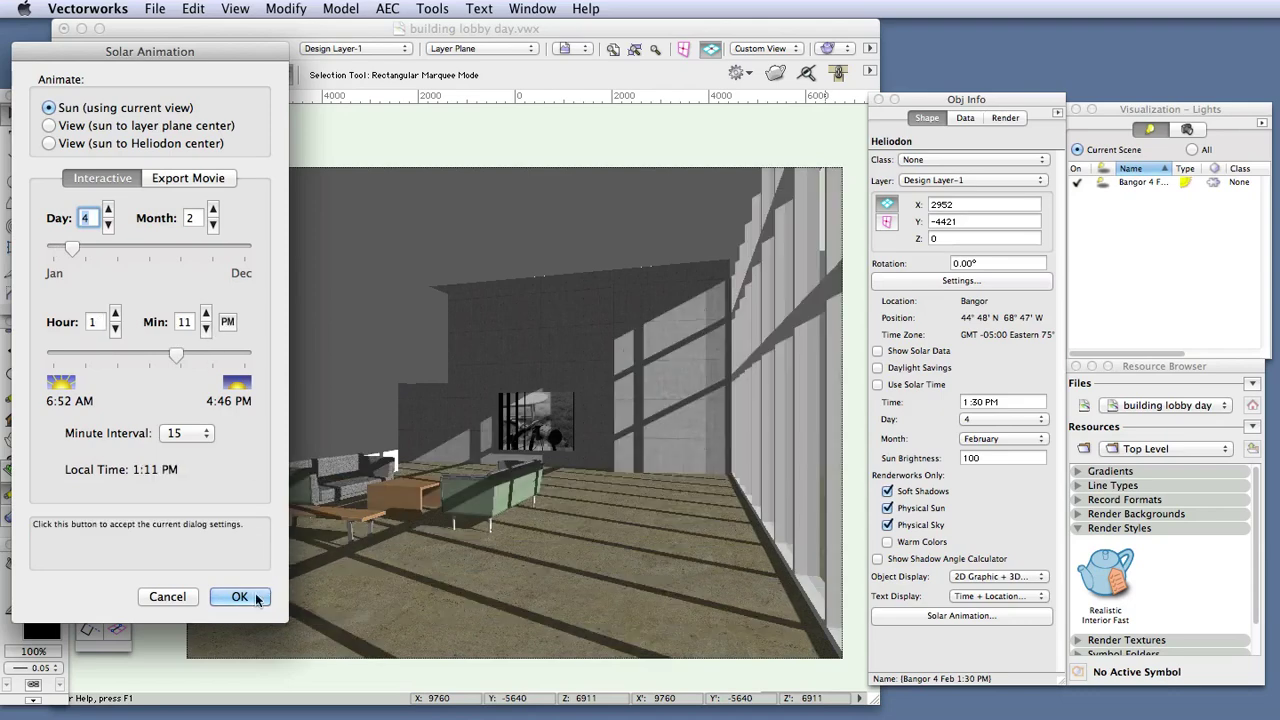
left_click(240, 597)
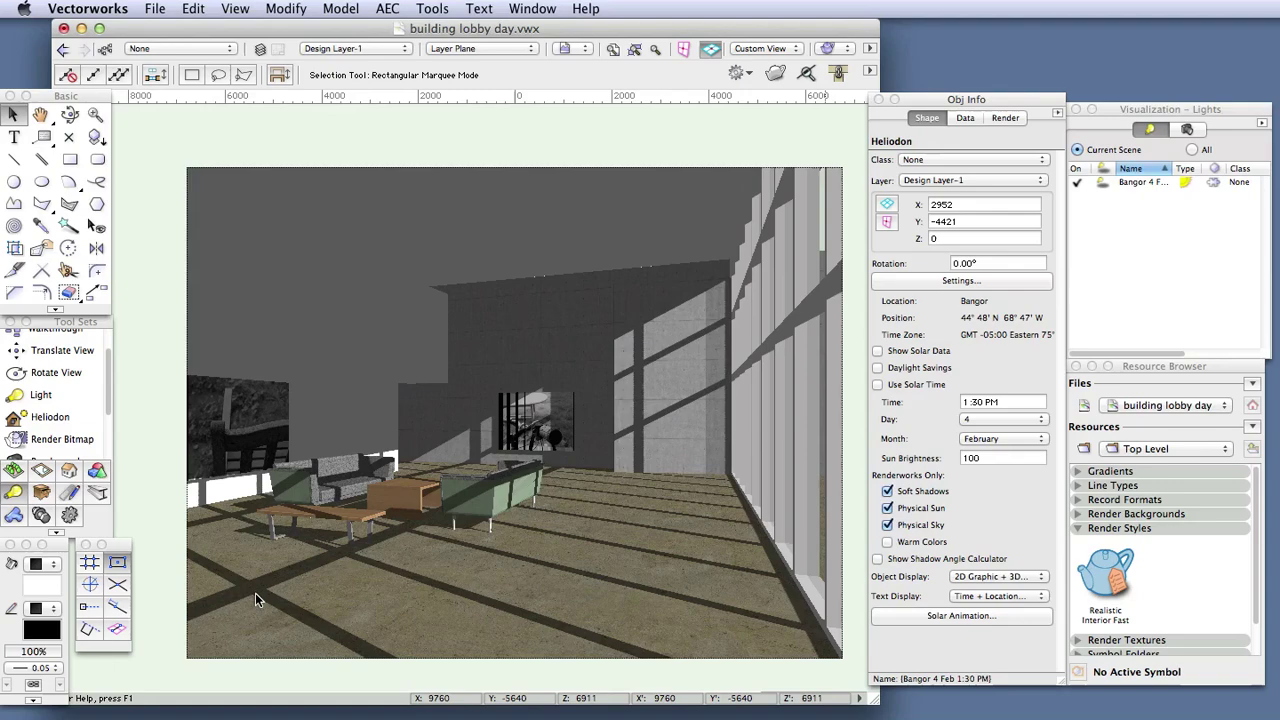
Step: Re-render the lobby with the Realistic Interior Fast Renderworks style
left_click(836, 49)
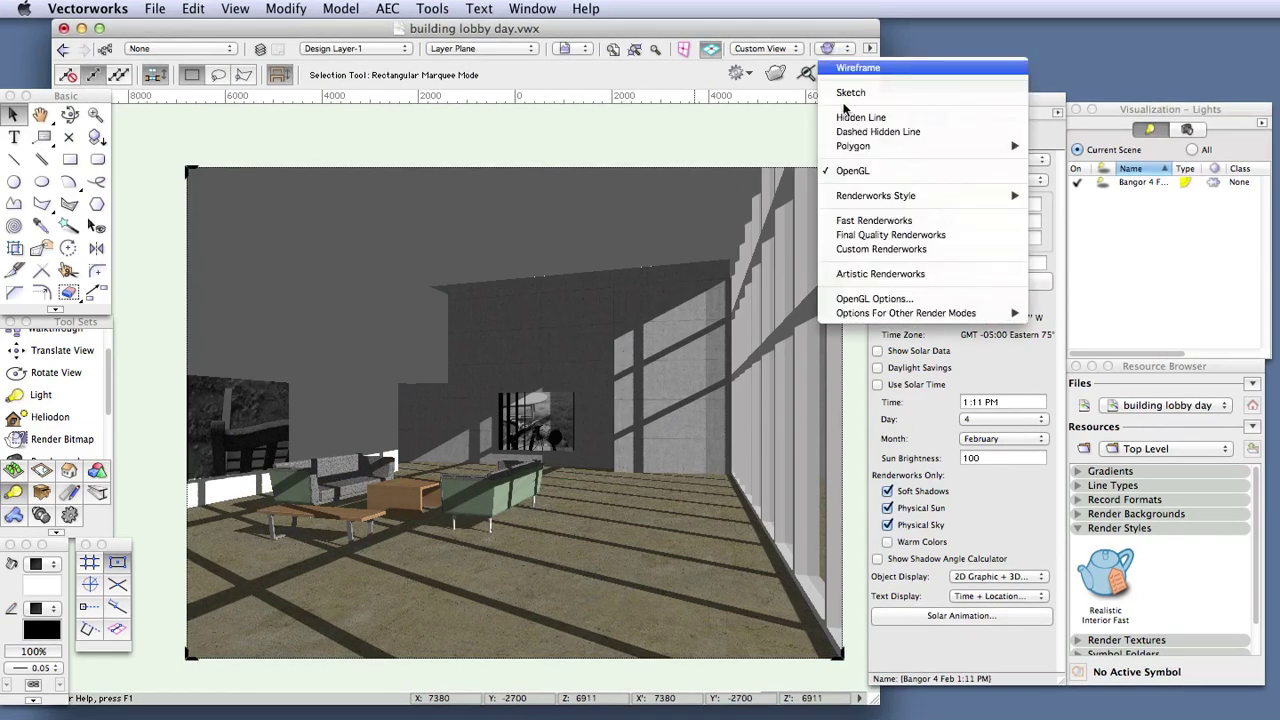
mouse_move(872, 198)
left_click(1061, 199)
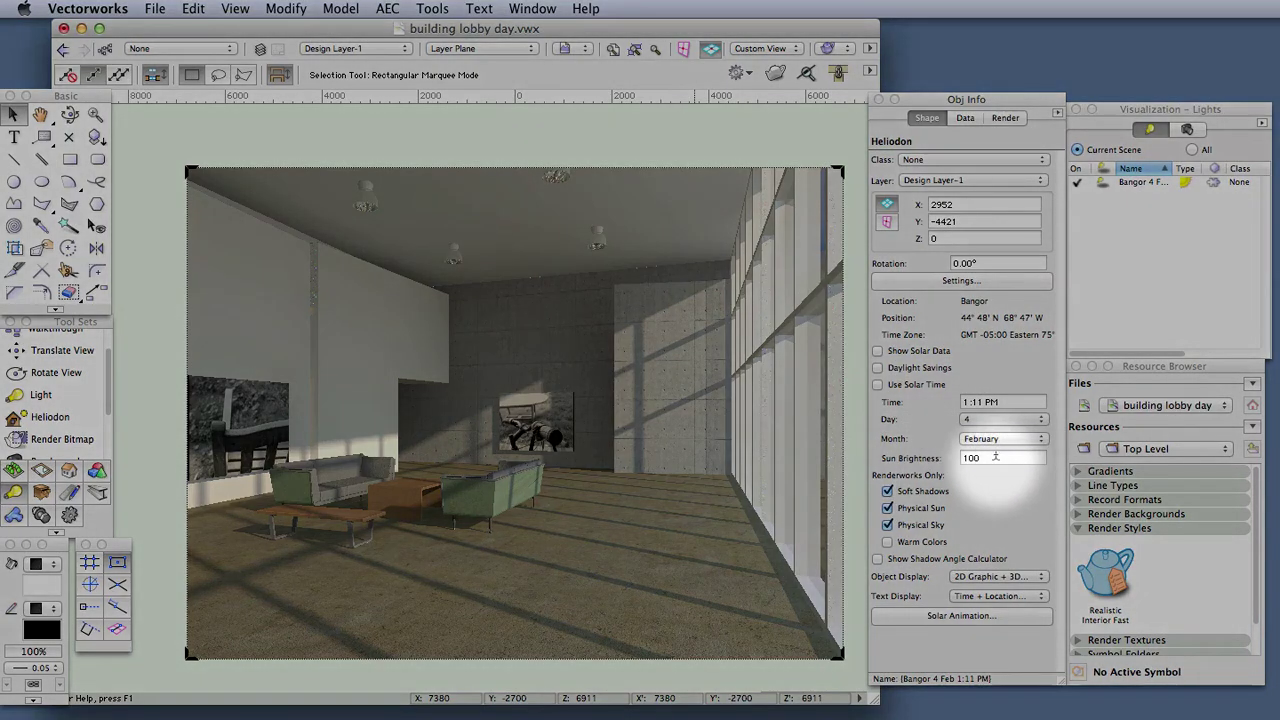
Step: Set the heliodon's Sun Brightness to 200 in Obj Info
left_click(968, 457)
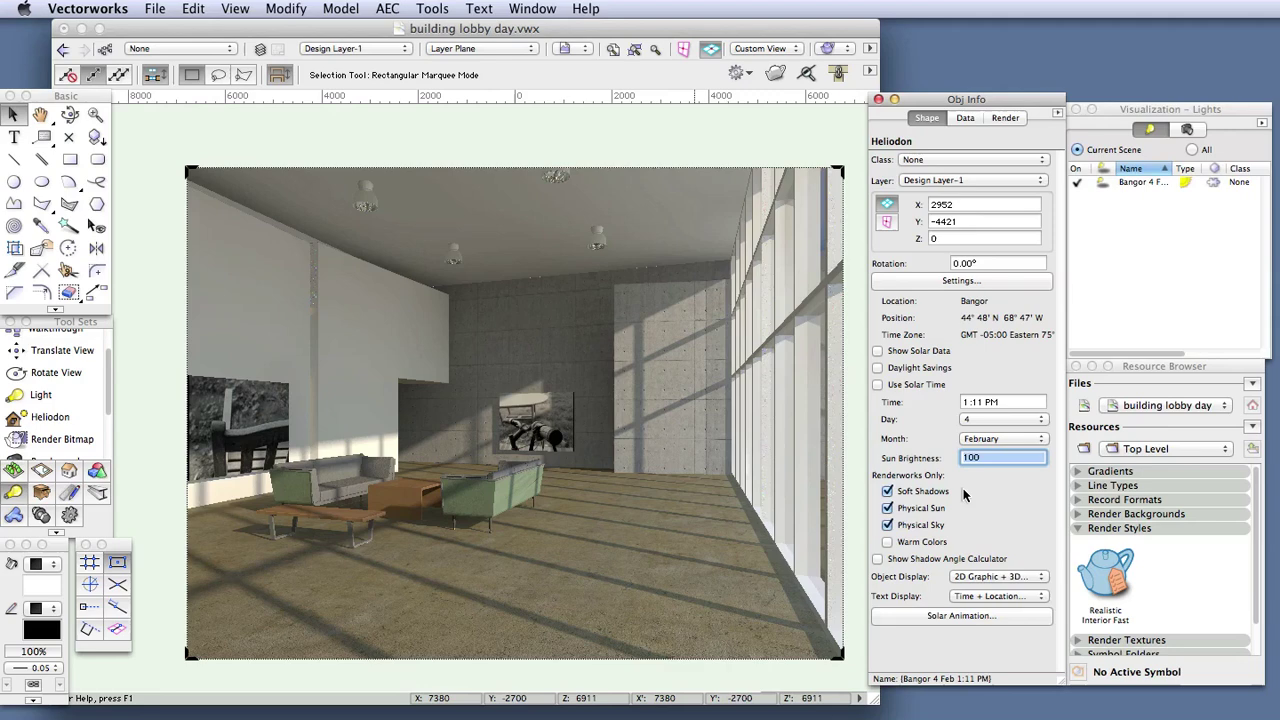
type("200")
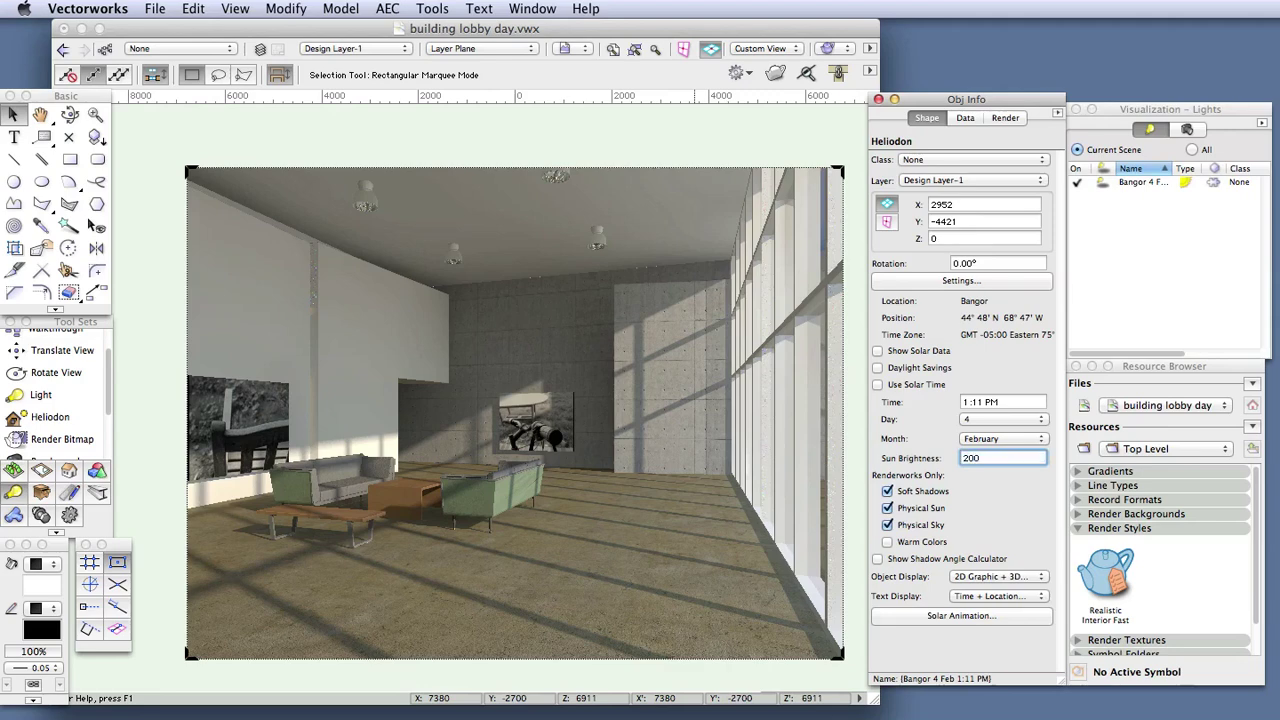
key("Return")
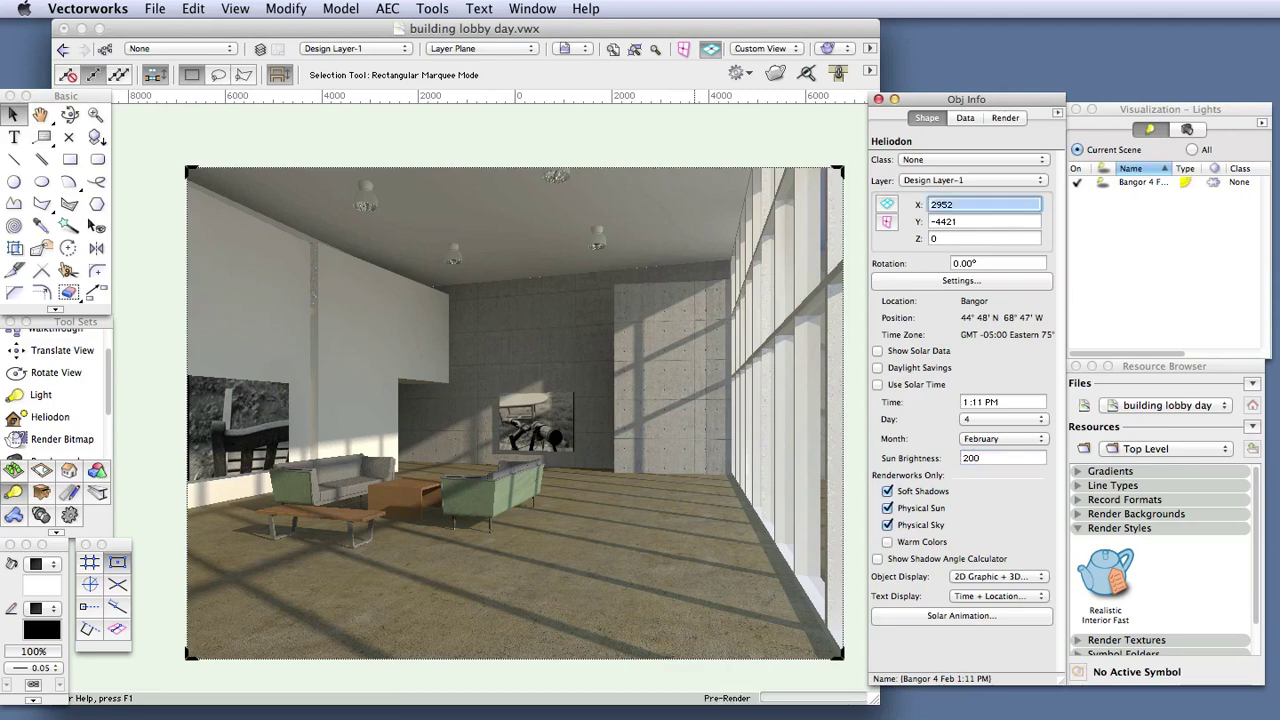